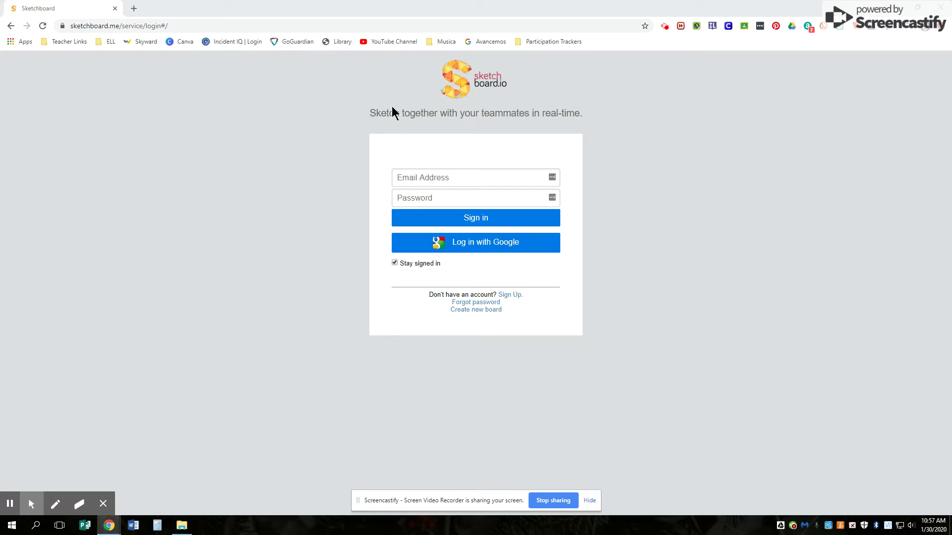
Sign in to Sketchboard with a Google account to reach a blank board
{"action": "left_click_drag", "start_coordinate": [70, 24], "coordinate": [109, 27]}
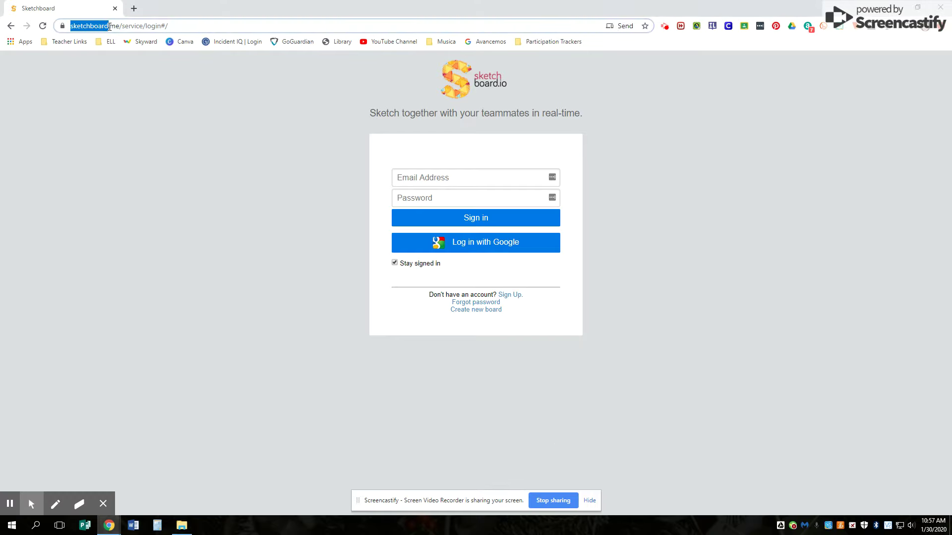
{"action": "left_click", "coordinate": [153, 297]}
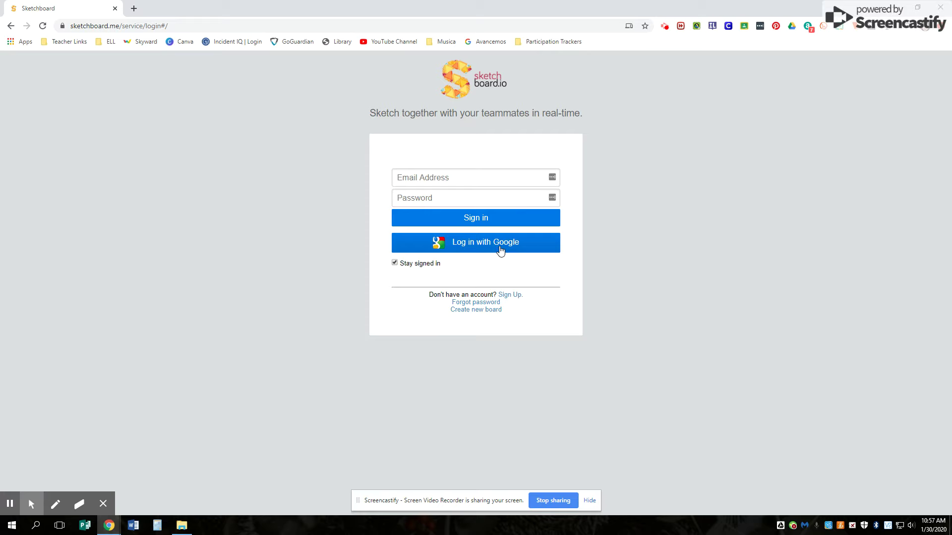
{"action": "left_click", "coordinate": [501, 254]}
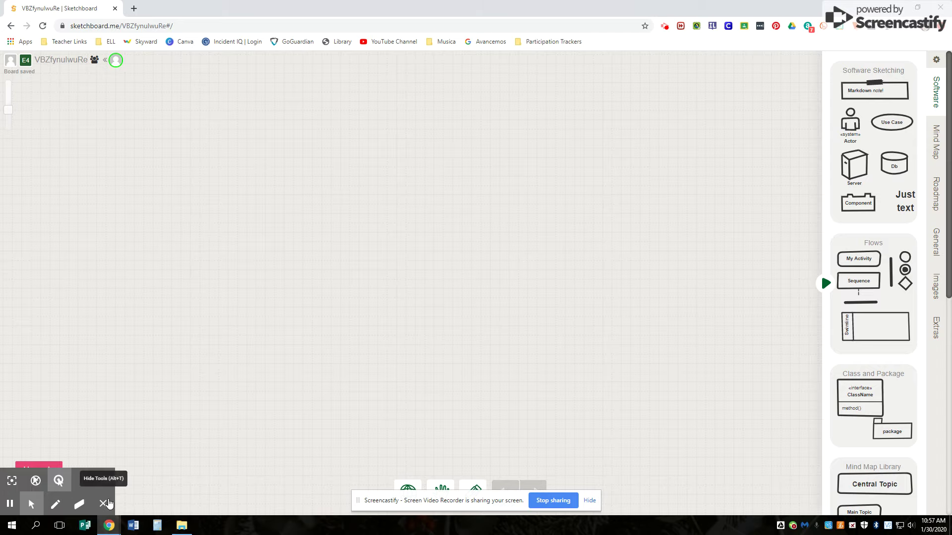
Start a new blank board from the main menu
{"action": "left_click", "coordinate": [108, 503]}
{"action": "left_click", "coordinate": [25, 492]}
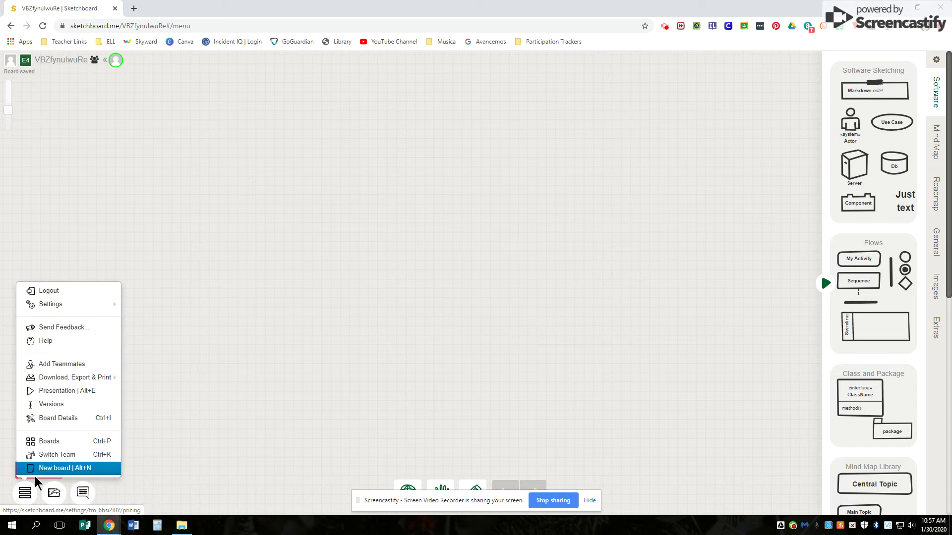
{"action": "left_click", "coordinate": [36, 475]}
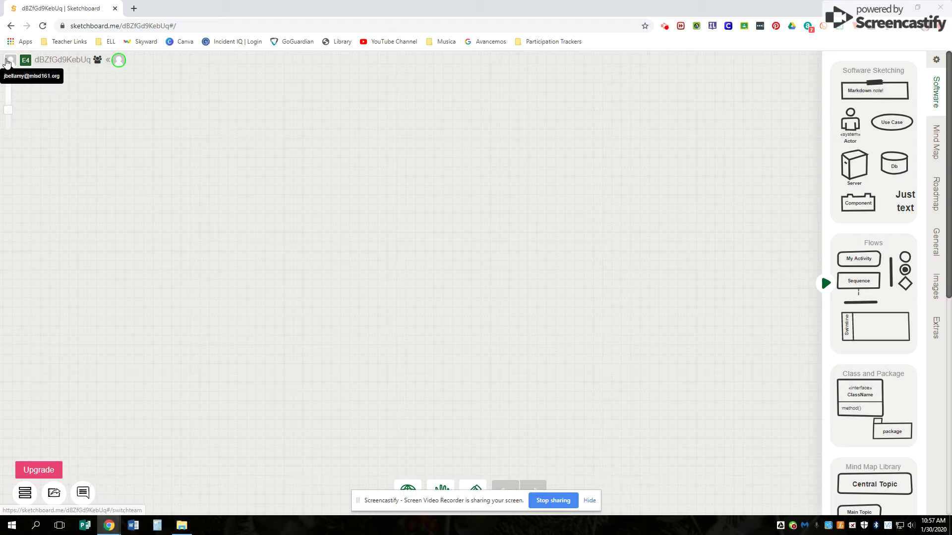
Check the team list and board visibility settings, then open the Episode 4 team settings
{"action": "left_click", "coordinate": [24, 62]}
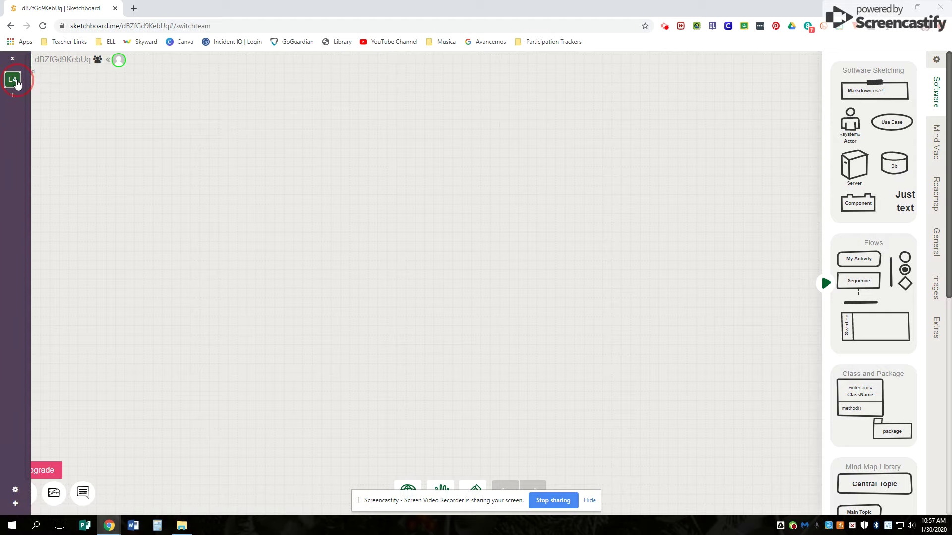
{"action": "left_click", "coordinate": [68, 93]}
{"action": "left_click", "coordinate": [97, 61]}
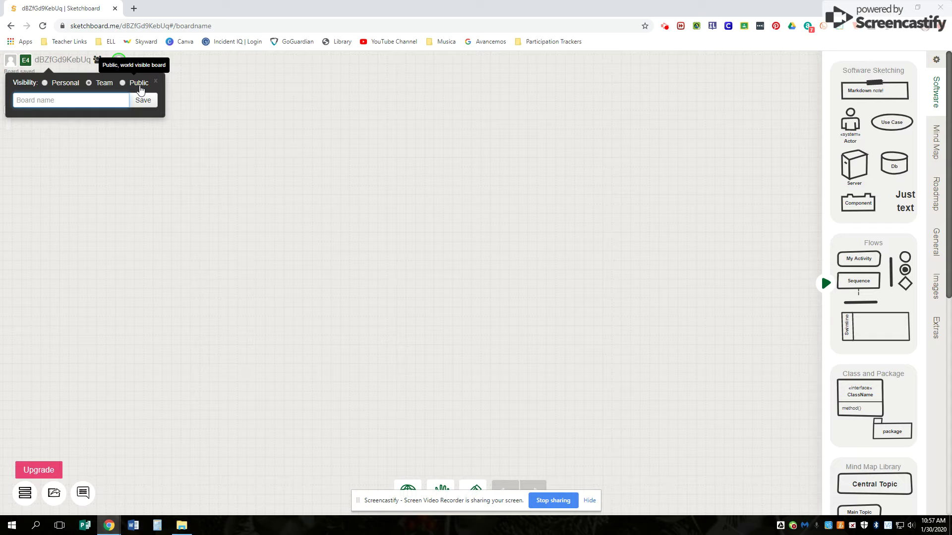
{"action": "left_click", "coordinate": [139, 168]}
{"action": "left_click", "coordinate": [97, 61]}
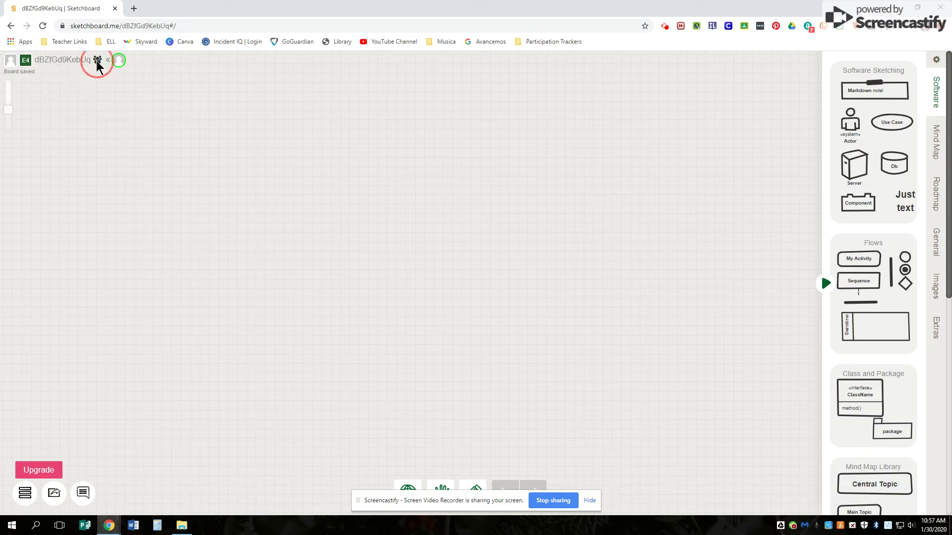
{"action": "left_click", "coordinate": [128, 325]}
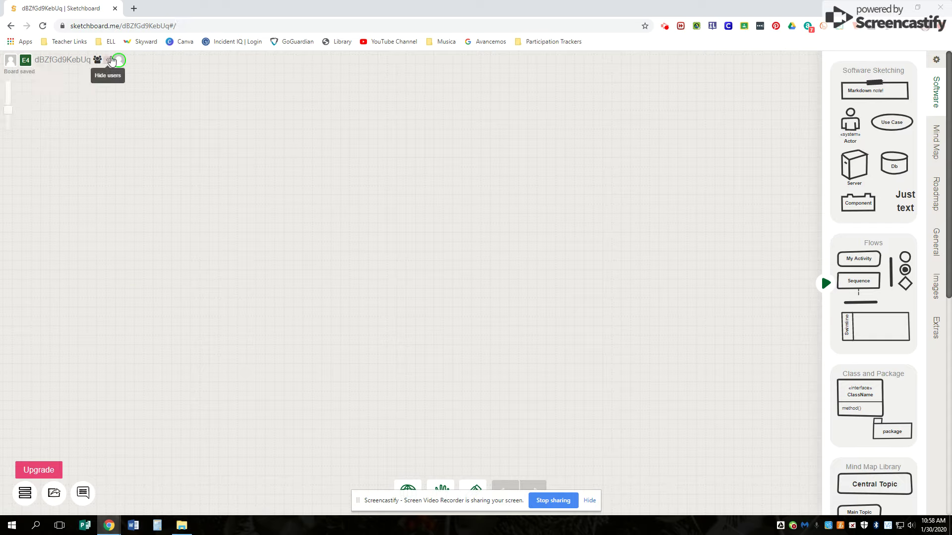
{"action": "left_click", "coordinate": [24, 493]}
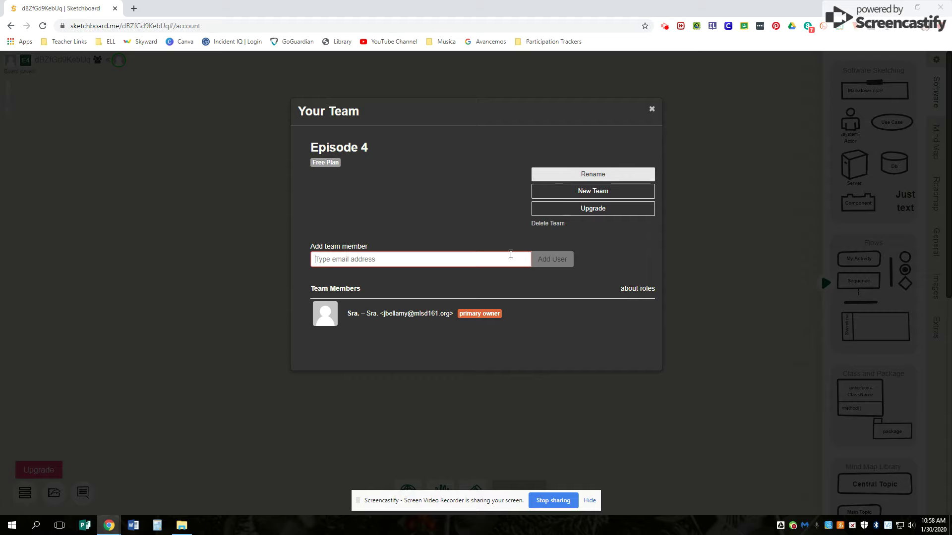
Close the Episode 4 Your Team dialog without adding any member email
{"action": "left_click", "coordinate": [510, 254]}
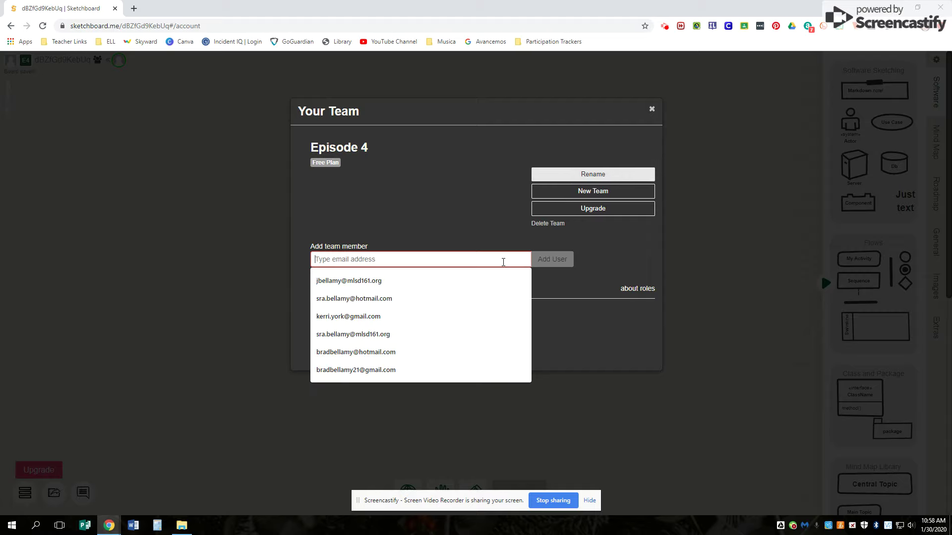
{"action": "left_click", "coordinate": [471, 227]}
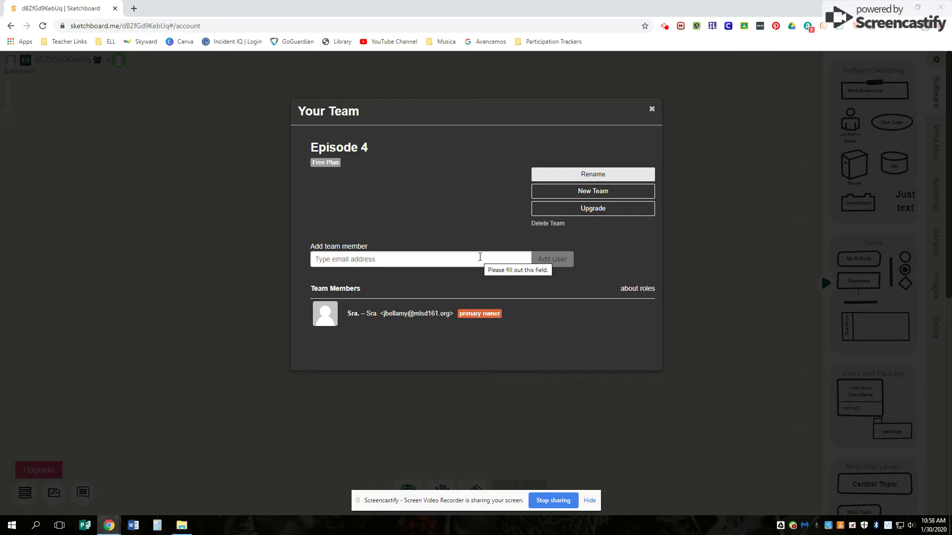
{"action": "left_click", "coordinate": [479, 256]}
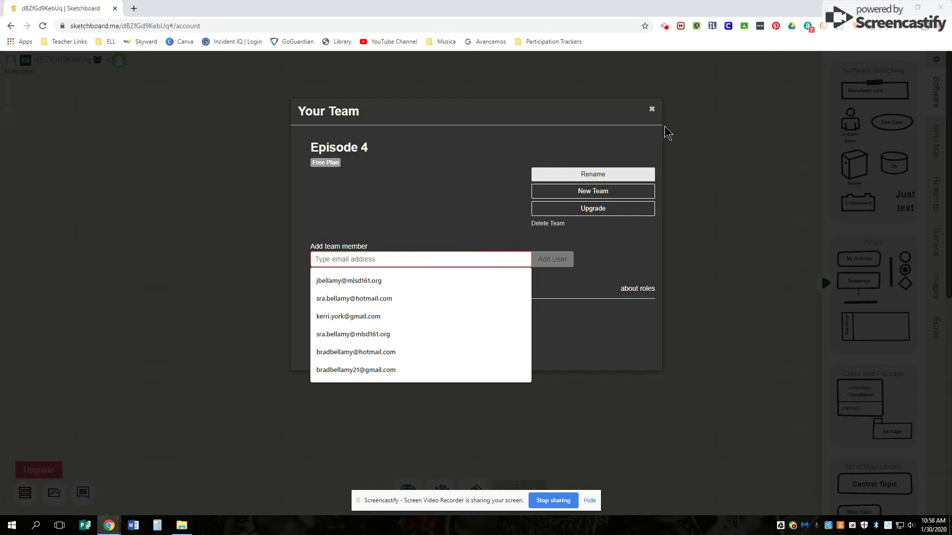
{"action": "left_click", "coordinate": [651, 116]}
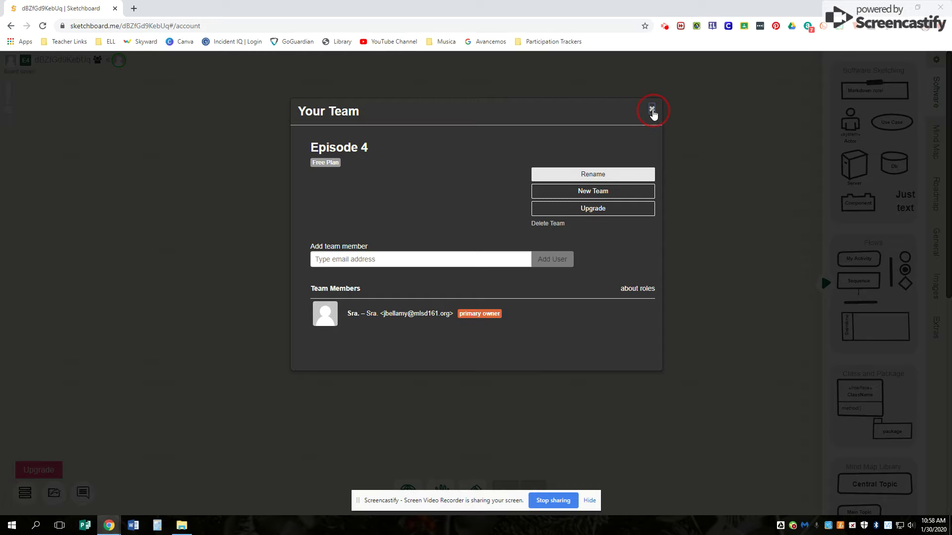
{"action": "left_click", "coordinate": [652, 109]}
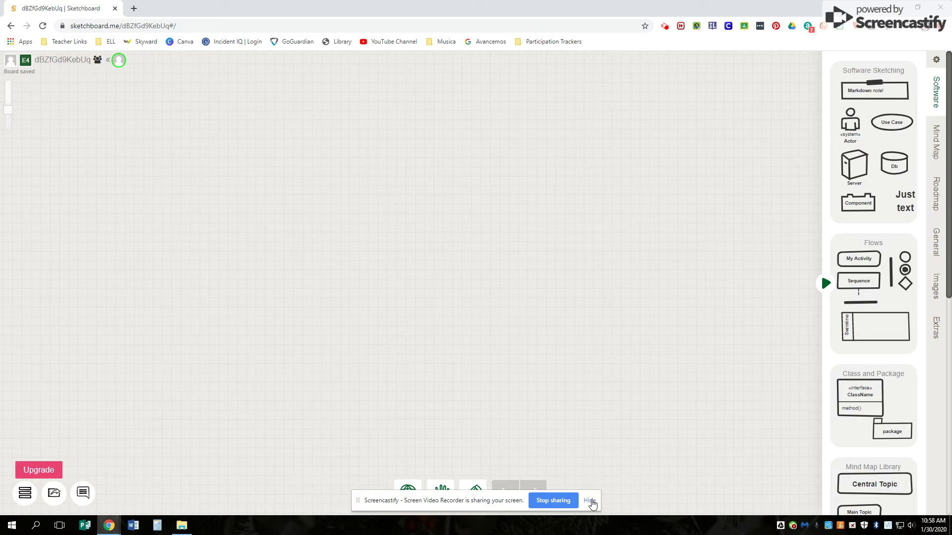
Switch to a thick freehand pen, draw an S-shaped squiggle, then undo it
{"action": "left_click", "coordinate": [590, 502]}
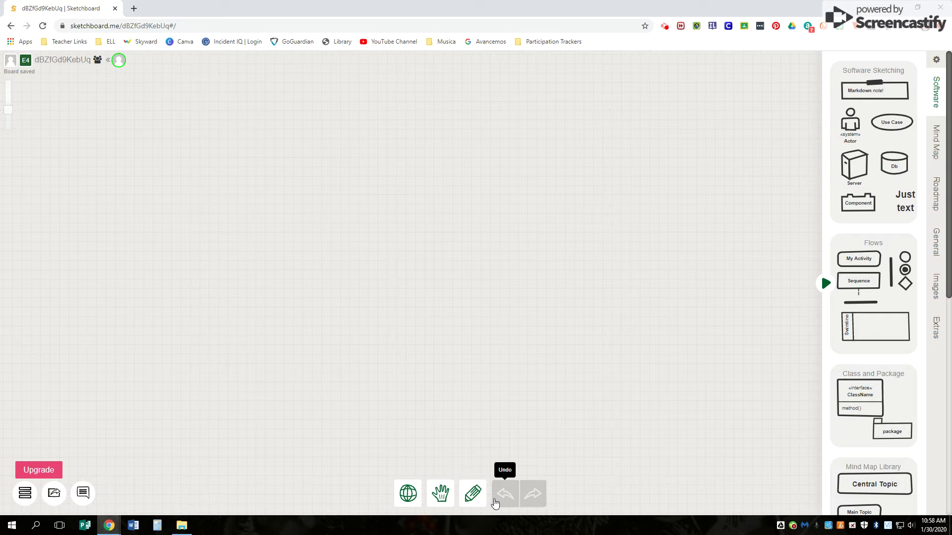
{"action": "left_click", "coordinate": [476, 501]}
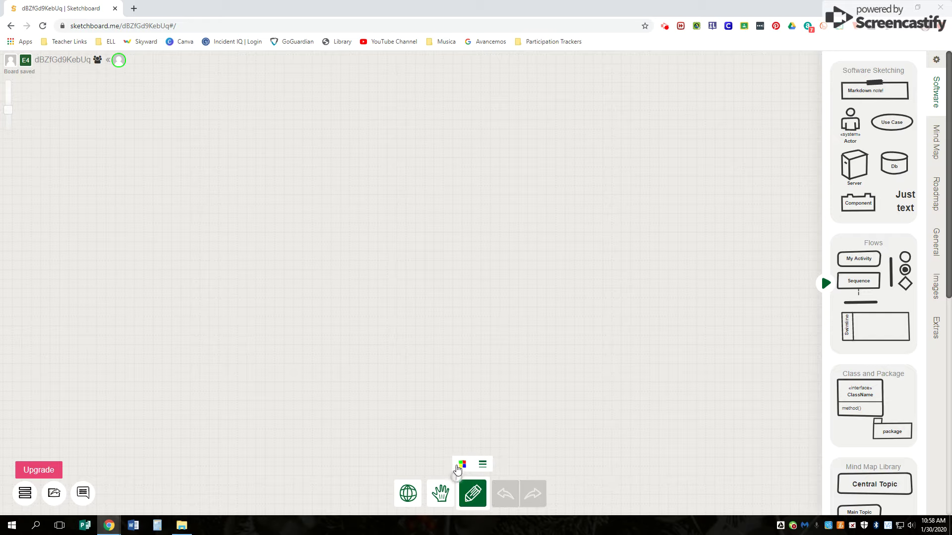
{"action": "left_click", "coordinate": [464, 467]}
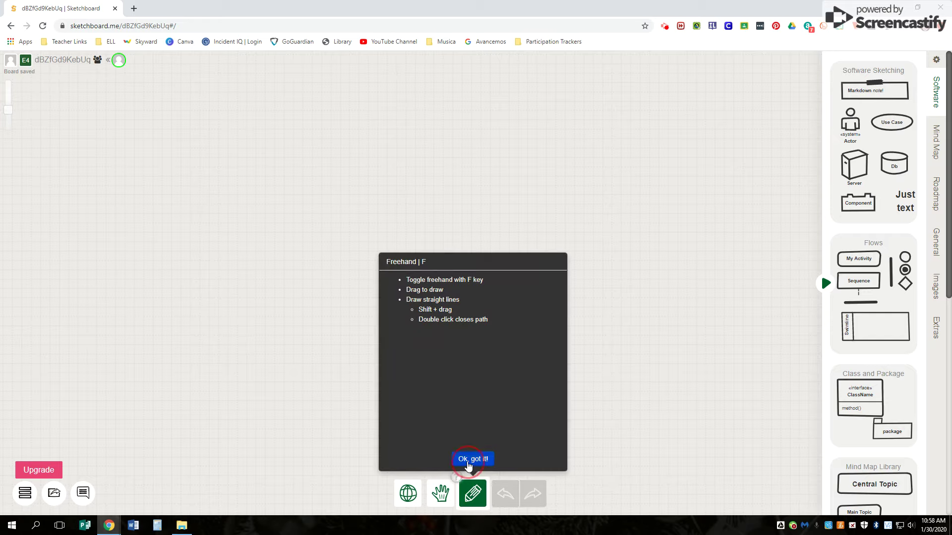
{"action": "left_click", "coordinate": [469, 460]}
{"action": "left_click", "coordinate": [482, 464]}
{"action": "left_click", "coordinate": [482, 445]}
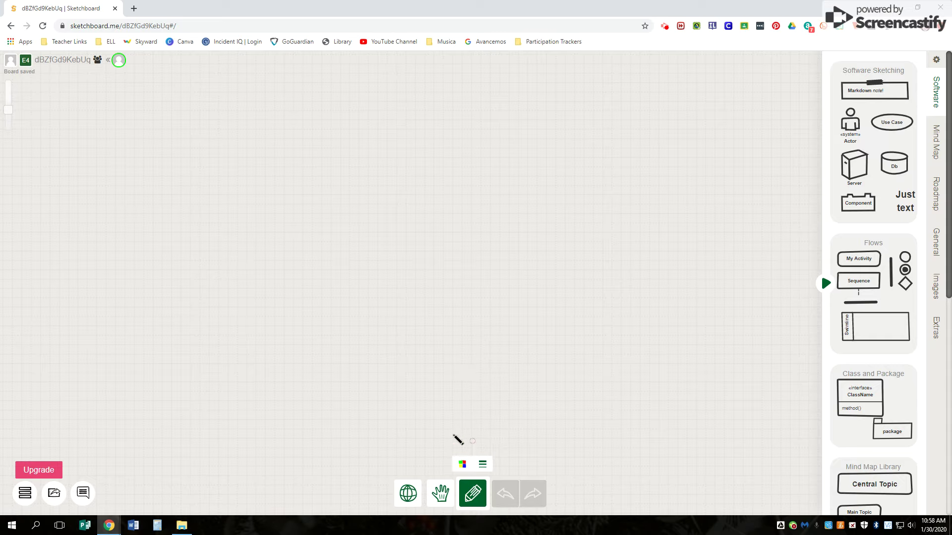
{"action": "mouse_move", "coordinate": [231, 254]}
{"action": "left_mouse_down"}
{"action": "mouse_move", "coordinate": [259, 359]}
{"action": "mouse_move", "coordinate": [320, 268]}
{"action": "mouse_move", "coordinate": [432, 305]}
{"action": "mouse_move", "coordinate": [457, 282]}
{"action": "left_mouse_up"}
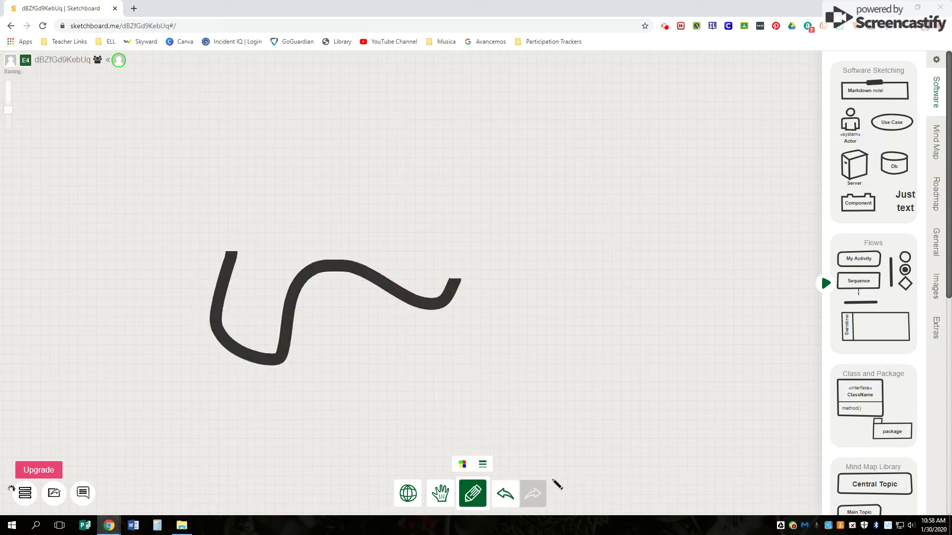
{"action": "left_click", "coordinate": [505, 499]}
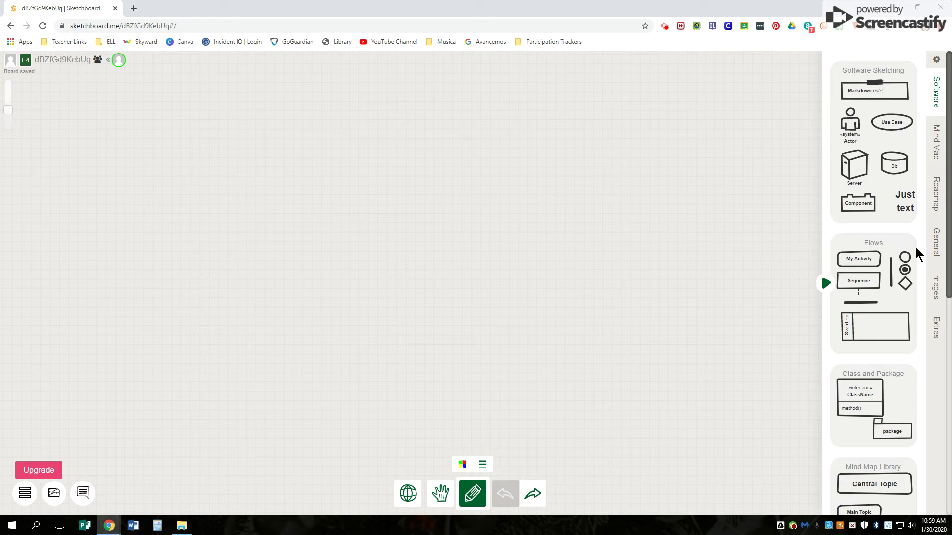
Collapse and reopen the shape library panel, scrolling through its shapes
{"action": "left_click", "coordinate": [824, 285]}
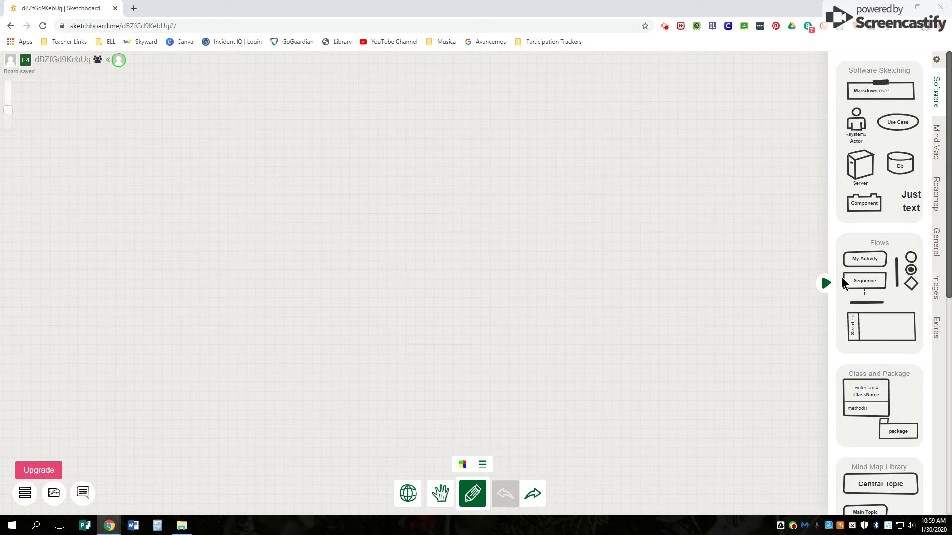
{"action": "left_click", "coordinate": [826, 284]}
{"action": "left_click", "coordinate": [933, 284]}
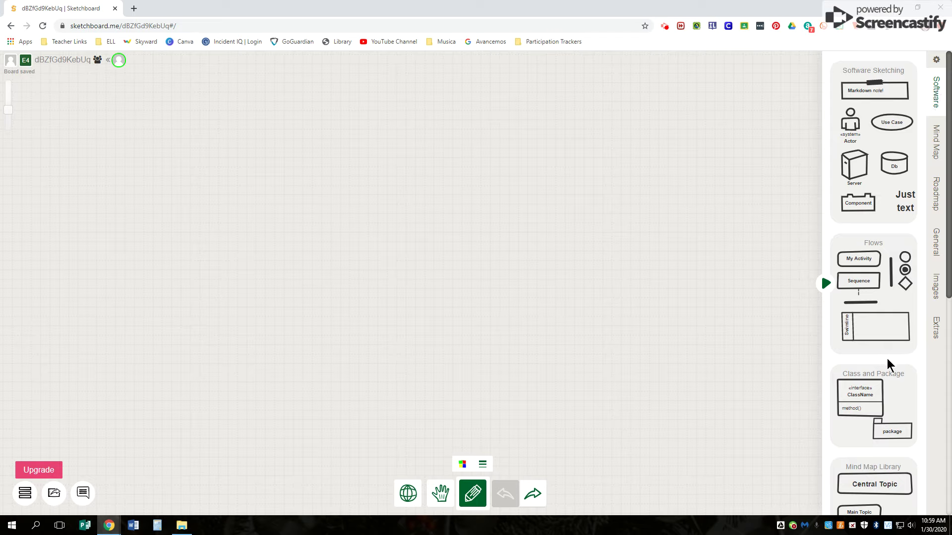
{"action": "scroll", "coordinate": [888, 374], "scroll_direction": "down", "scroll_amount": 8}
{"action": "scroll", "coordinate": [886, 347], "scroll_direction": "up", "scroll_amount": 8}
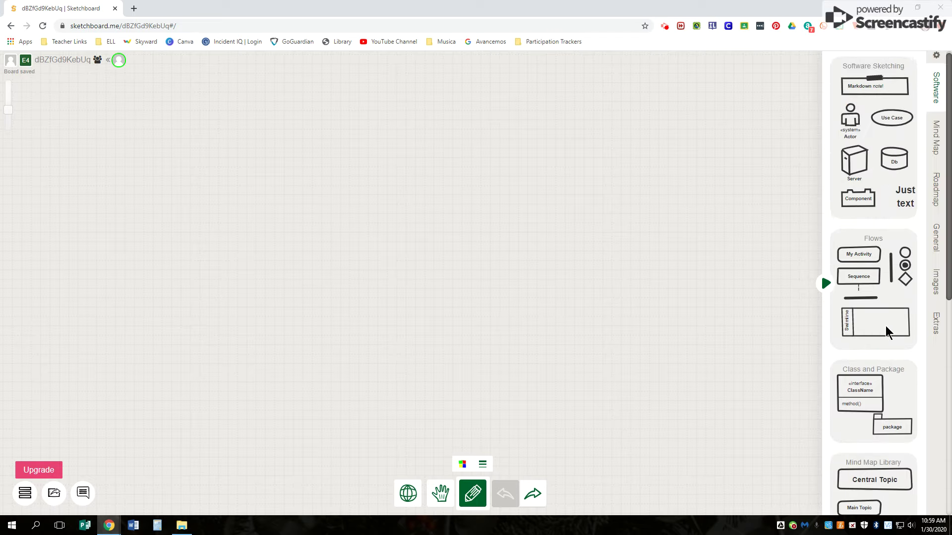
Browse the Mind Map, Roadmap and General shape sections, then switch to the Hand tool
{"action": "left_click", "coordinate": [938, 145]}
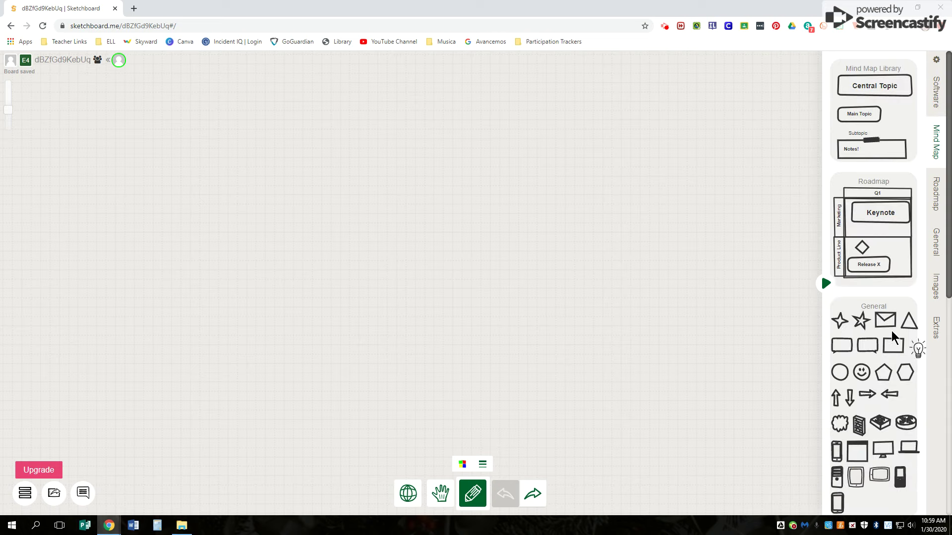
{"action": "scroll", "coordinate": [888, 384], "scroll_direction": "down", "scroll_amount": 3}
{"action": "scroll", "coordinate": [892, 347], "scroll_direction": "up", "scroll_amount": 3}
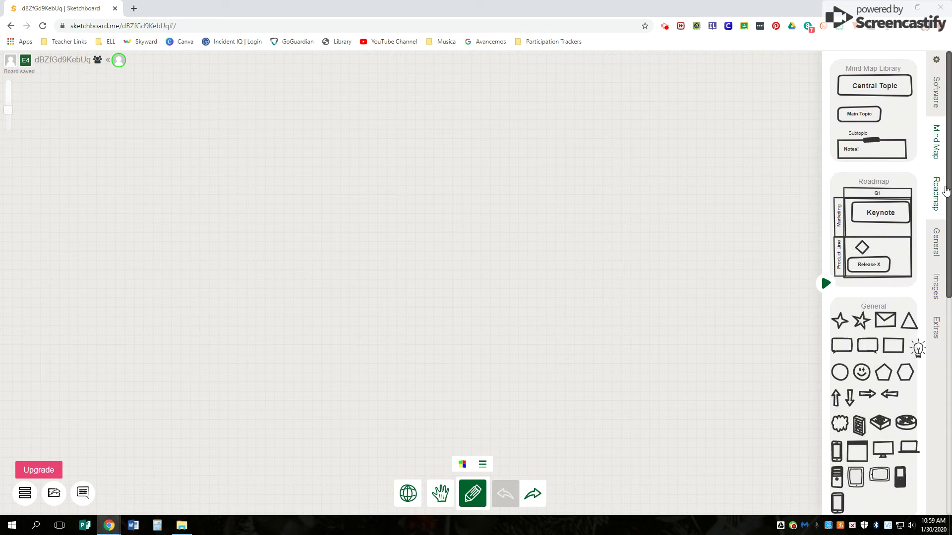
{"action": "left_click", "coordinate": [937, 192]}
{"action": "left_click", "coordinate": [938, 241]}
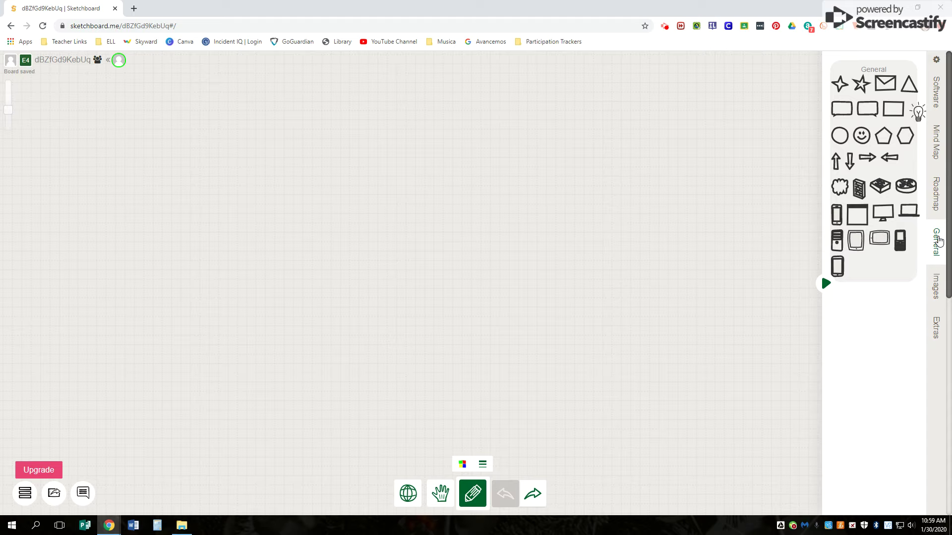
{"action": "left_click", "coordinate": [407, 316]}
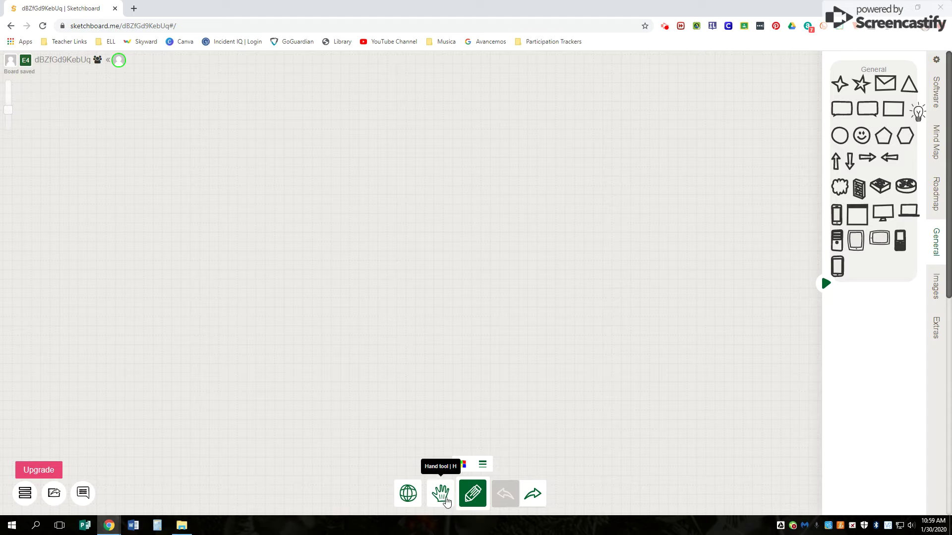
{"action": "left_click", "coordinate": [441, 493]}
{"action": "left_click", "coordinate": [425, 305]}
Place a Sequence box near the board centre from the quick shape picker
{"action": "left_click", "coordinate": [425, 308]}
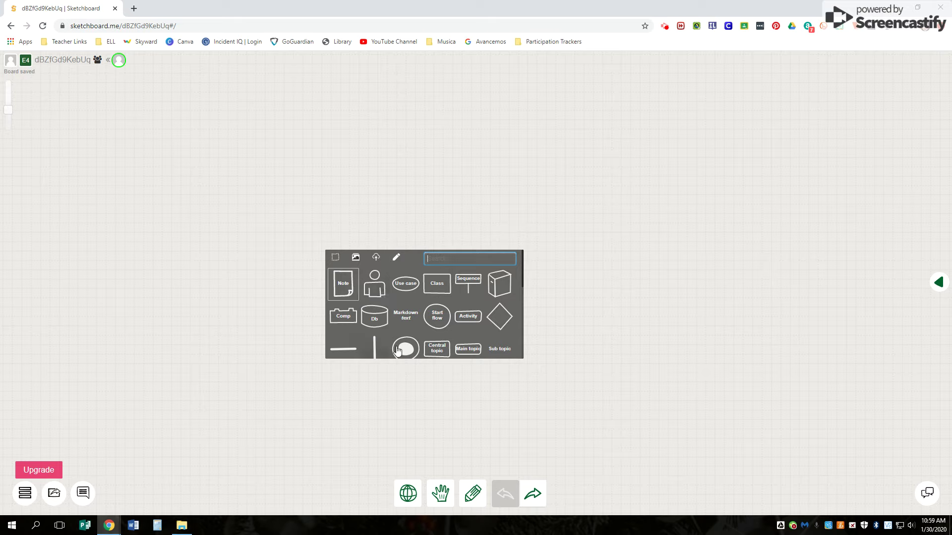
{"action": "scroll", "coordinate": [469, 315], "scroll_direction": "down", "scroll_amount": 5}
{"action": "scroll", "coordinate": [469, 313], "scroll_direction": "down", "scroll_amount": 3}
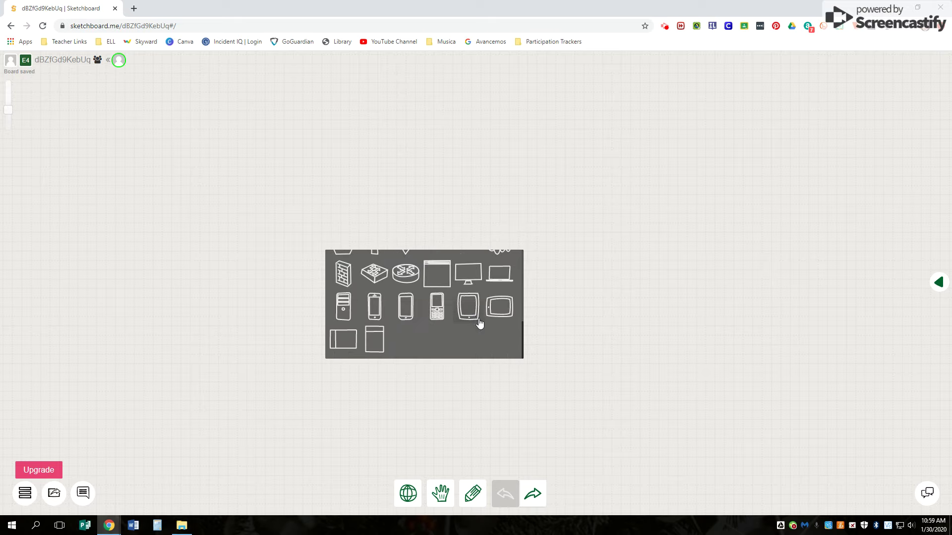
{"action": "scroll", "coordinate": [480, 325], "scroll_direction": "up", "scroll_amount": 8}
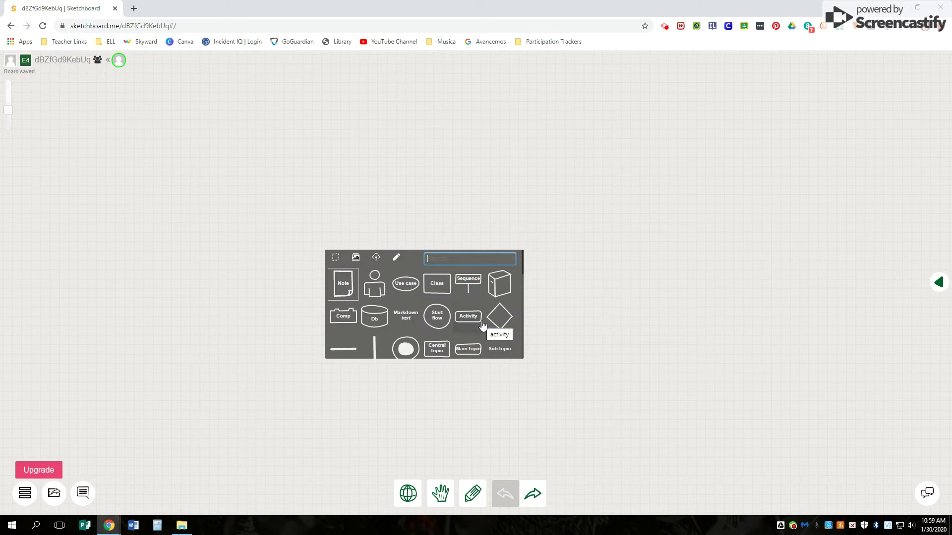
{"action": "scroll", "coordinate": [482, 325], "scroll_direction": "down", "scroll_amount": 3}
{"action": "scroll", "coordinate": [481, 324], "scroll_direction": "up", "scroll_amount": 3}
{"action": "left_click", "coordinate": [469, 285]}
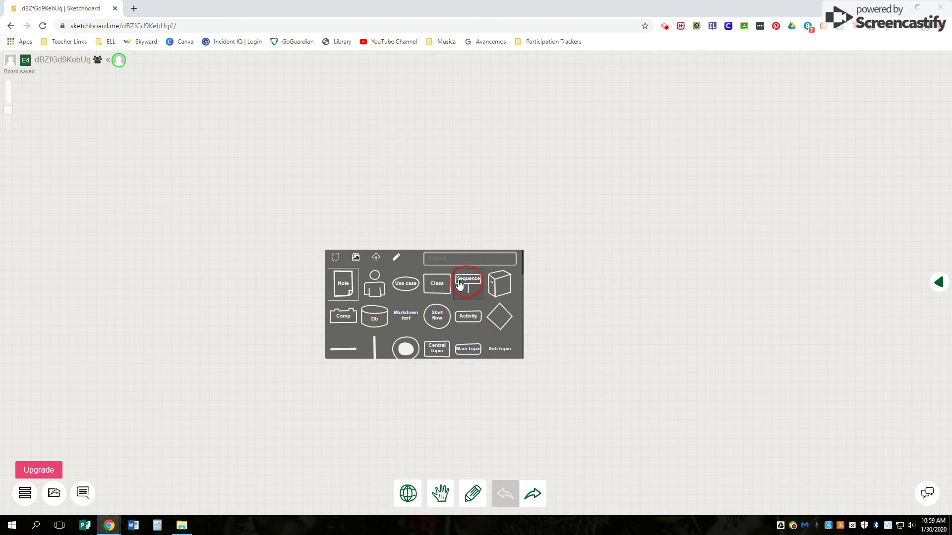
{"action": "left_click", "coordinate": [289, 271]}
{"action": "left_click", "coordinate": [464, 287]}
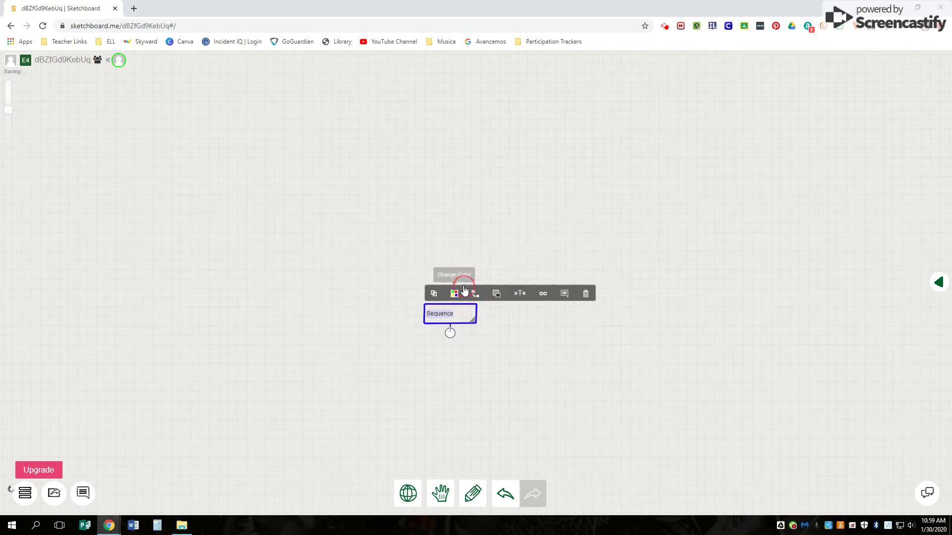
{"action": "left_click", "coordinate": [446, 321]}
{"action": "left_click", "coordinate": [391, 312]}
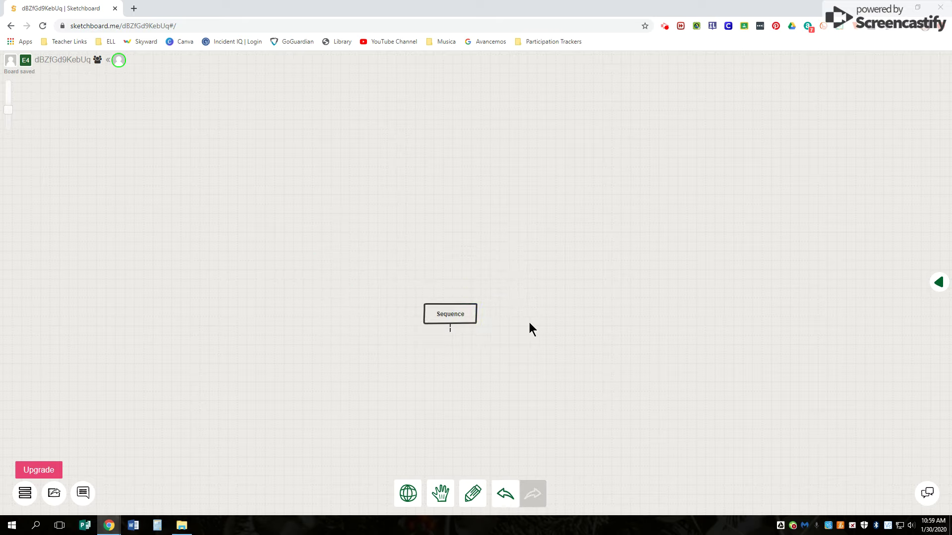
Relabel the Sequence box to 'They meet a new person.'
{"action": "double_click", "coordinate": [441, 314]}
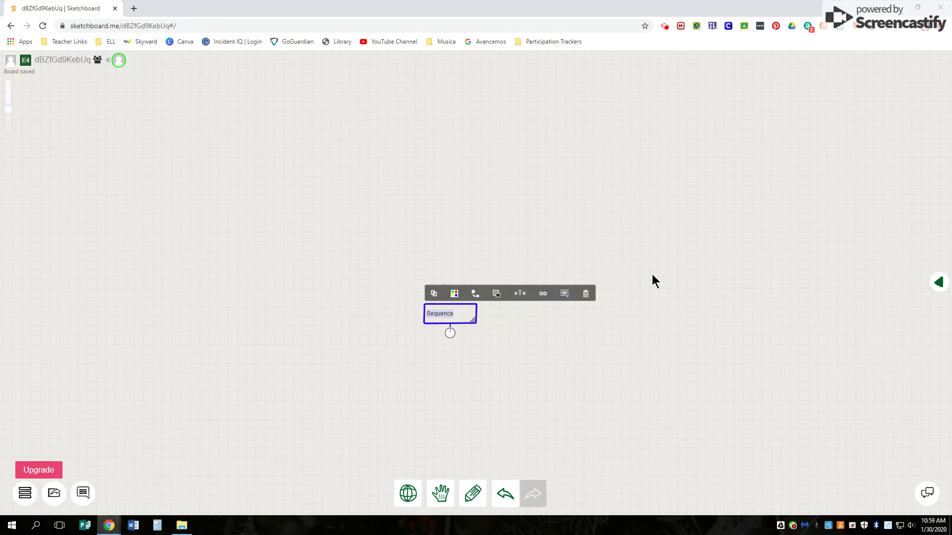
{"action": "type", "text": "They"}
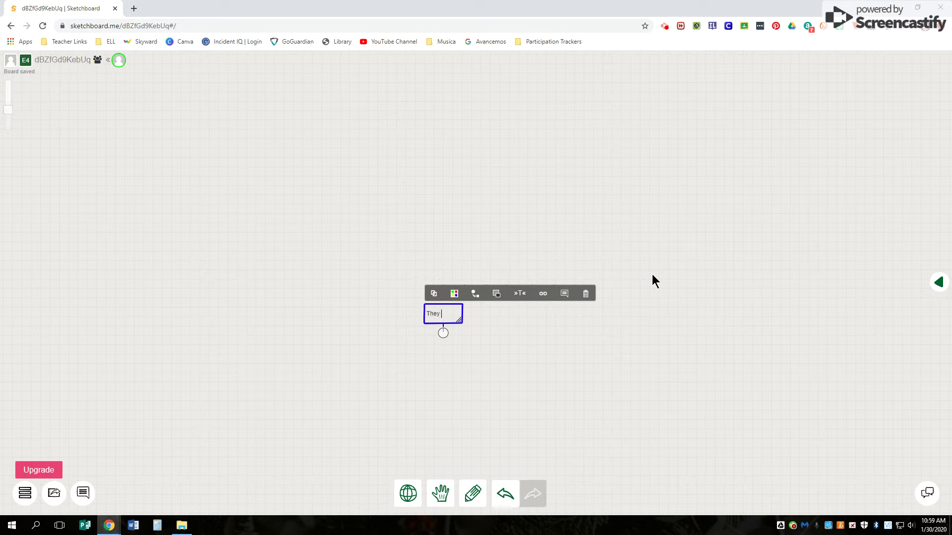
{"action": "type", "text": " meet a new"}
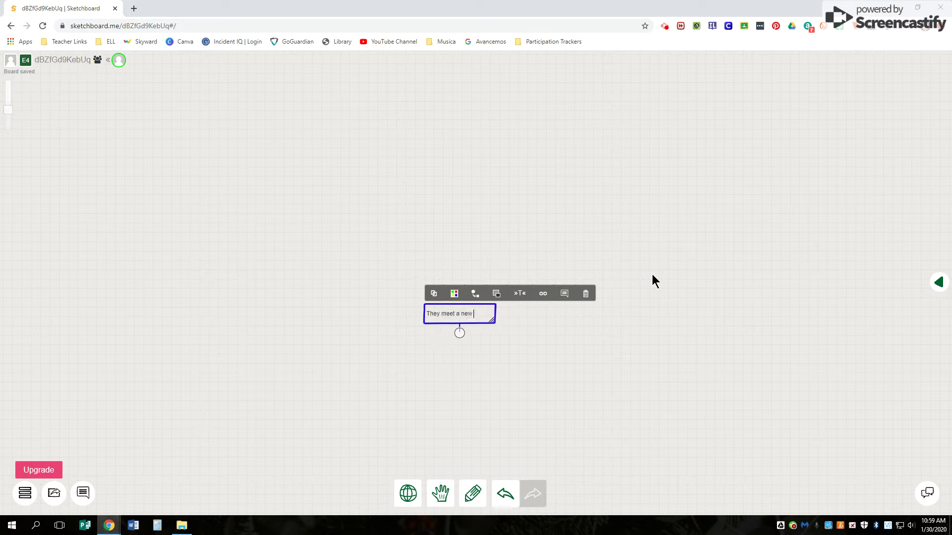
{"action": "type", "text": " person."}
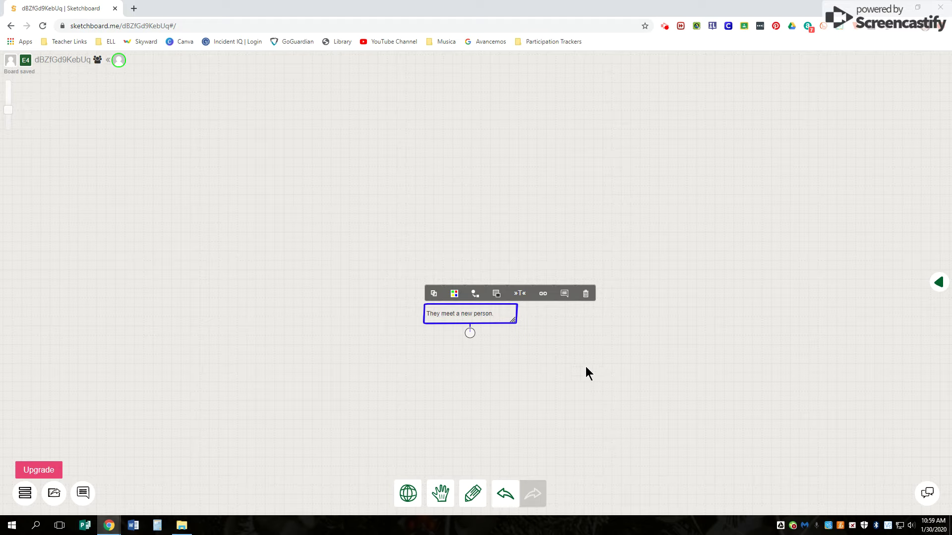
{"action": "left_click", "coordinate": [586, 368]}
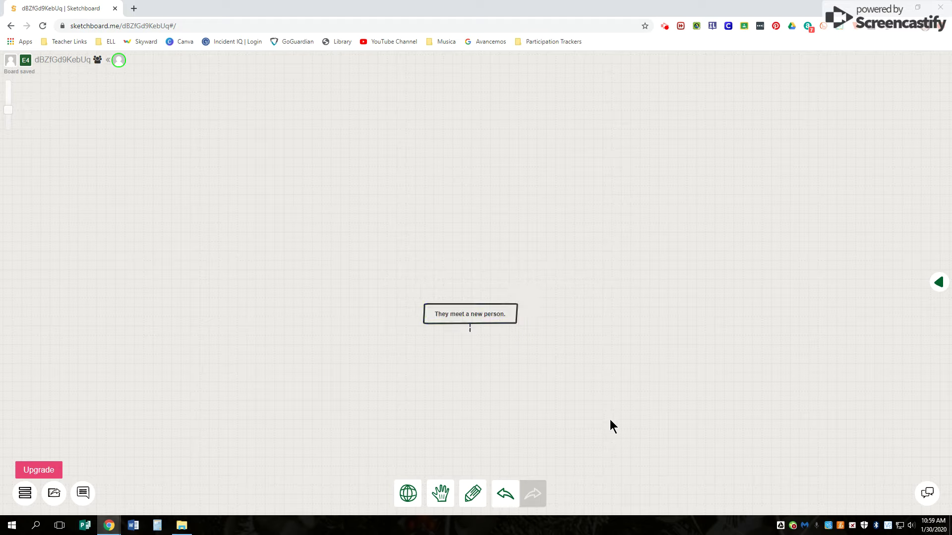
Add a User actor and move it under the sequence box
{"action": "double_click", "coordinate": [577, 343]}
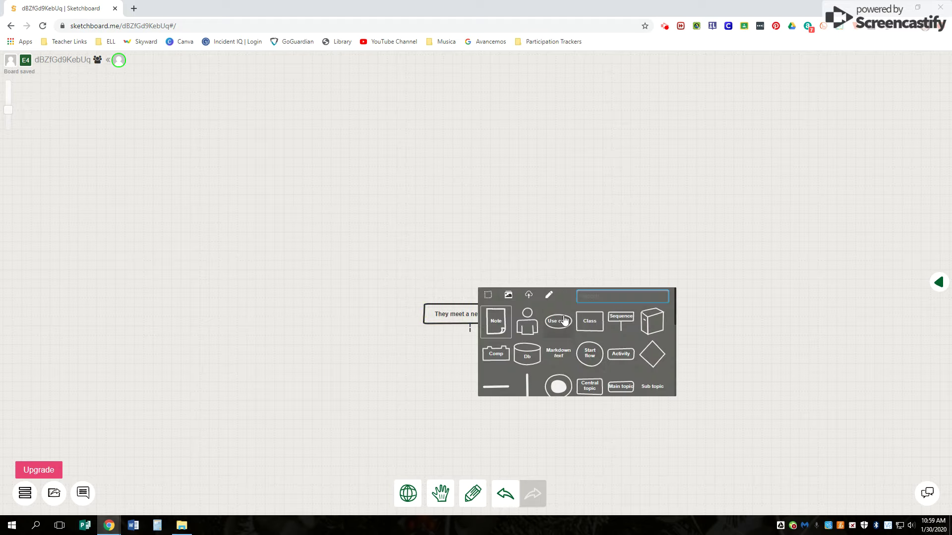
{"action": "left_click", "coordinate": [530, 323]}
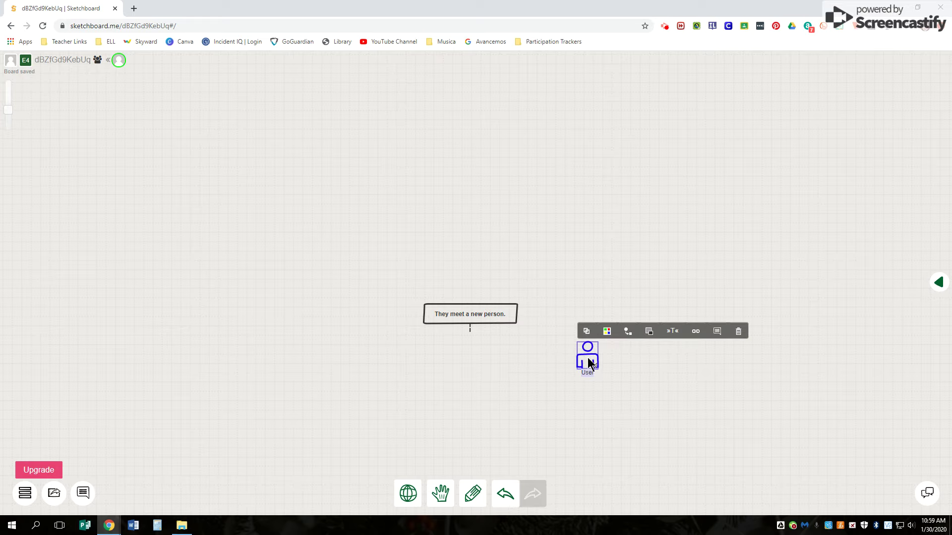
{"action": "left_click", "coordinate": [505, 366]}
{"action": "left_click", "coordinate": [588, 363]}
{"action": "left_click_drag", "start_coordinate": [588, 363], "coordinate": [468, 357]}
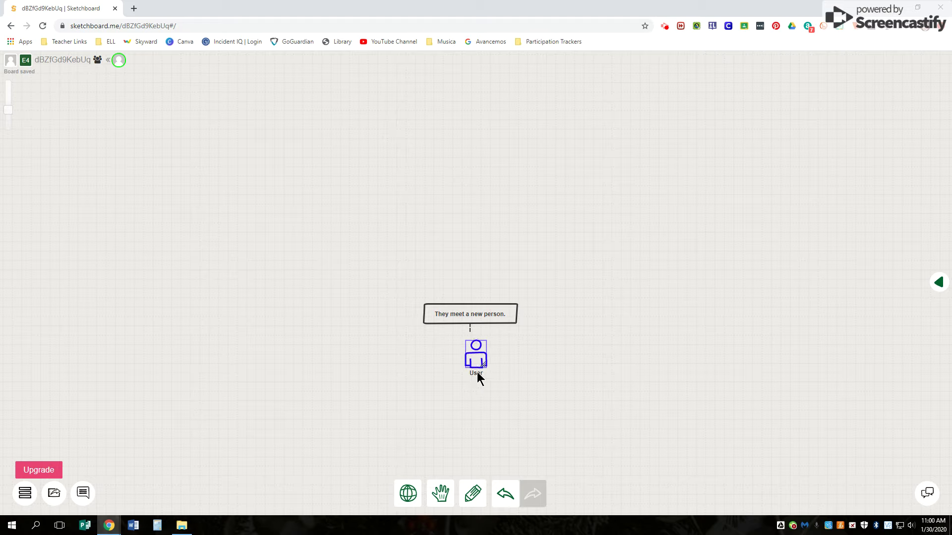
{"action": "left_click", "coordinate": [478, 374]}
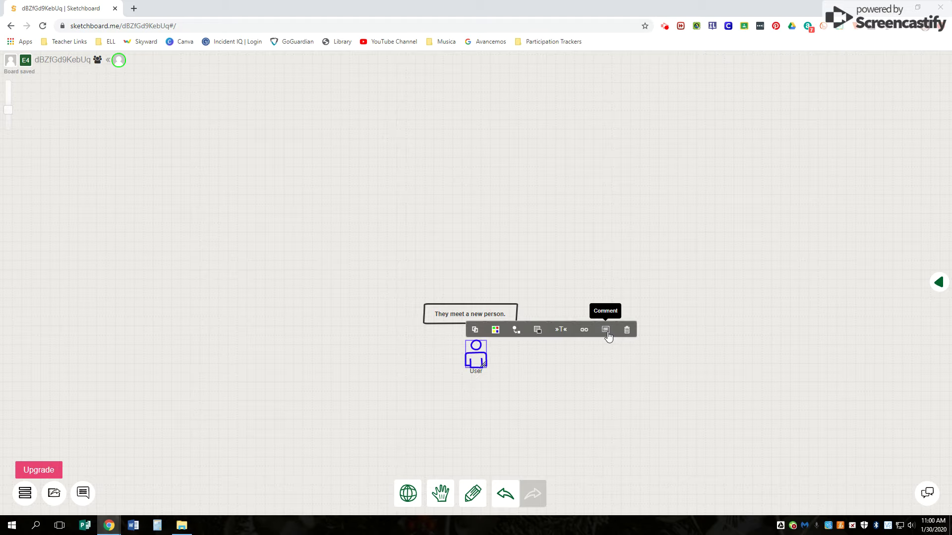
{"action": "left_click", "coordinate": [509, 369]}
Add a Use Case ellipse and a second Use Case linked to it by an arrow
{"action": "left_click", "coordinate": [510, 357]}
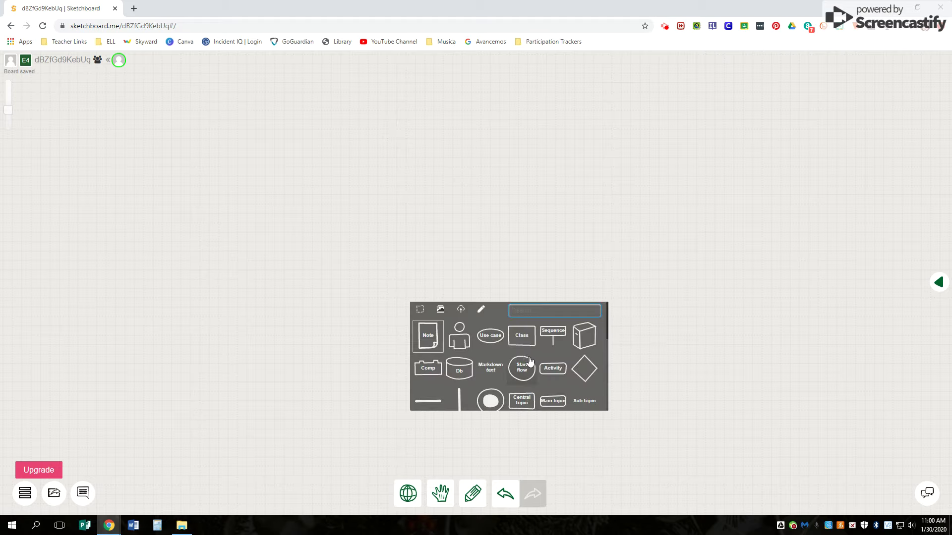
{"action": "left_click", "coordinate": [489, 333]}
{"action": "left_click", "coordinate": [502, 366]}
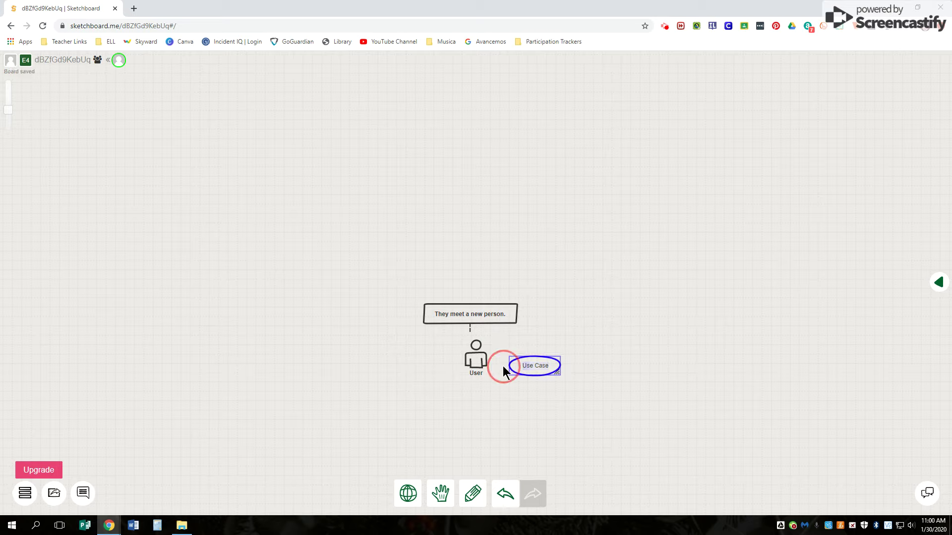
{"action": "left_click", "coordinate": [524, 364]}
{"action": "left_click", "coordinate": [574, 331]}
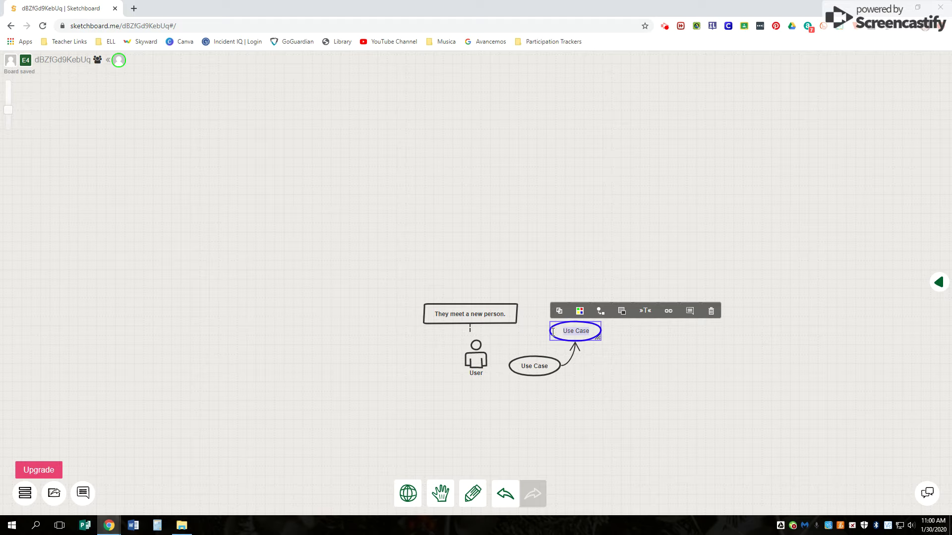
Select the User actor and the lower Use Case ellipse in turn
{"action": "left_click", "coordinate": [479, 361]}
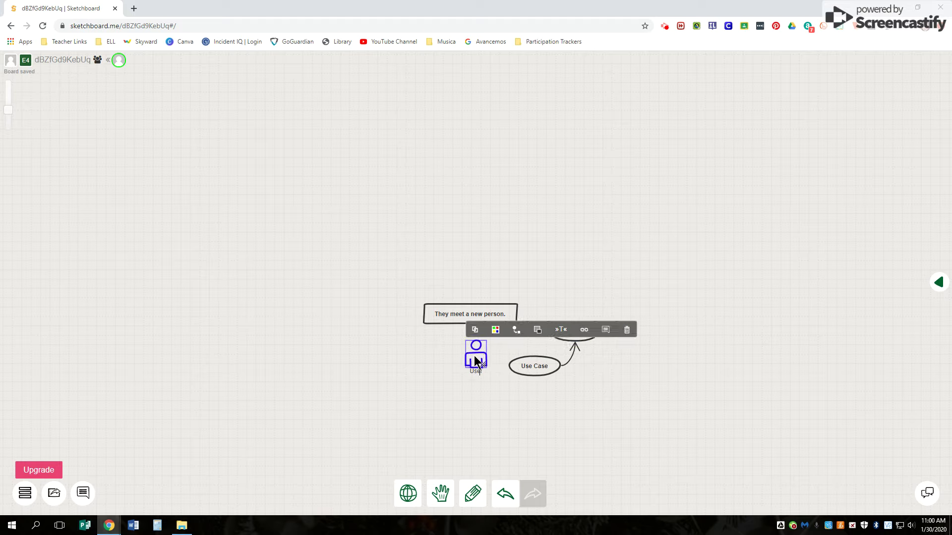
{"action": "left_click", "coordinate": [540, 370]}
{"action": "left_click", "coordinate": [540, 386]}
{"action": "left_click", "coordinate": [541, 373]}
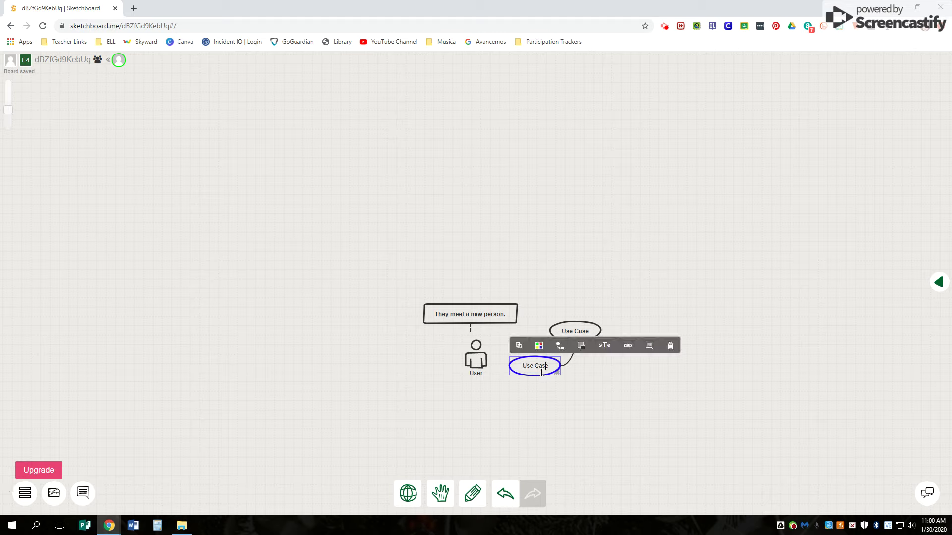
{"action": "left_click", "coordinate": [515, 370]}
{"action": "left_click", "coordinate": [479, 363]}
{"action": "left_click", "coordinate": [529, 374]}
Open a comment box on a Use Case, duplicate the lower ellipse, and cancel the comment
{"action": "left_click", "coordinate": [649, 346]}
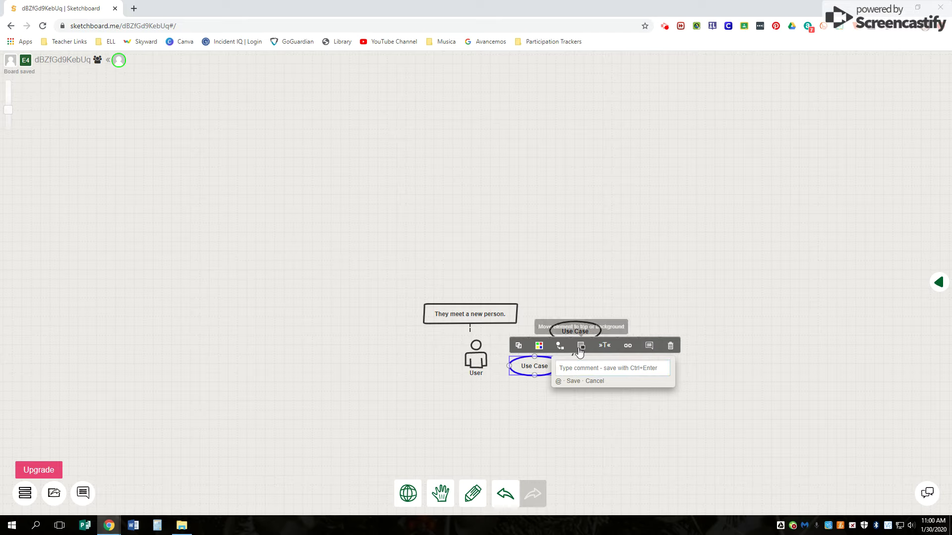
{"action": "left_click", "coordinate": [561, 348]}
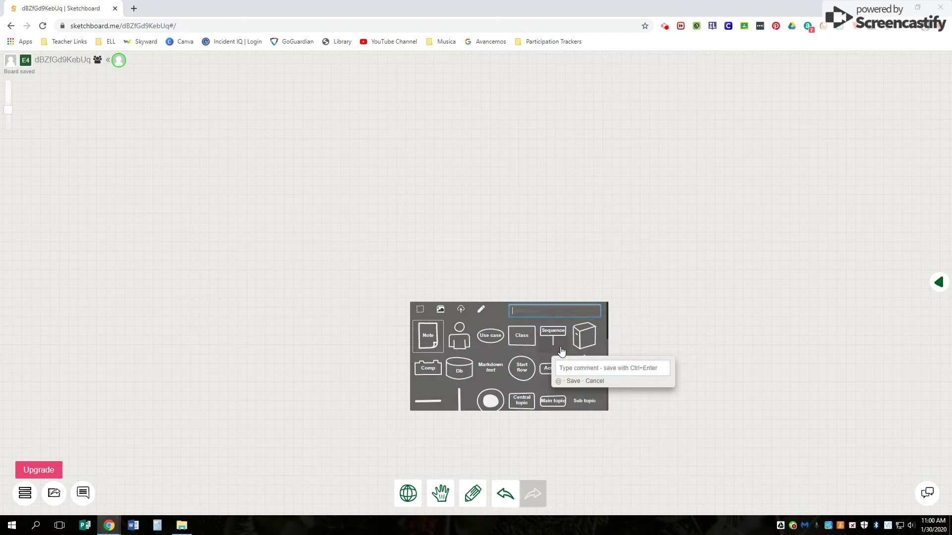
{"action": "left_click", "coordinate": [537, 371]}
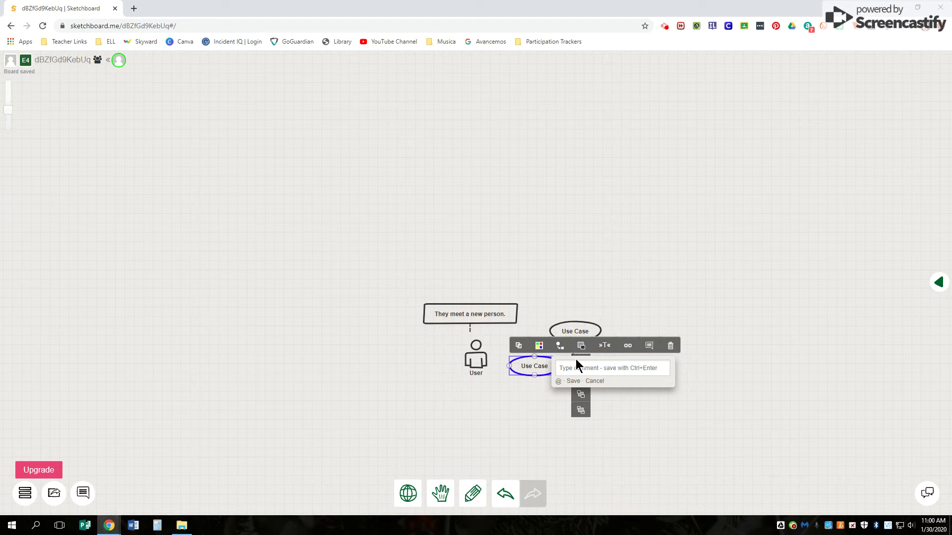
{"action": "left_click", "coordinate": [516, 345]}
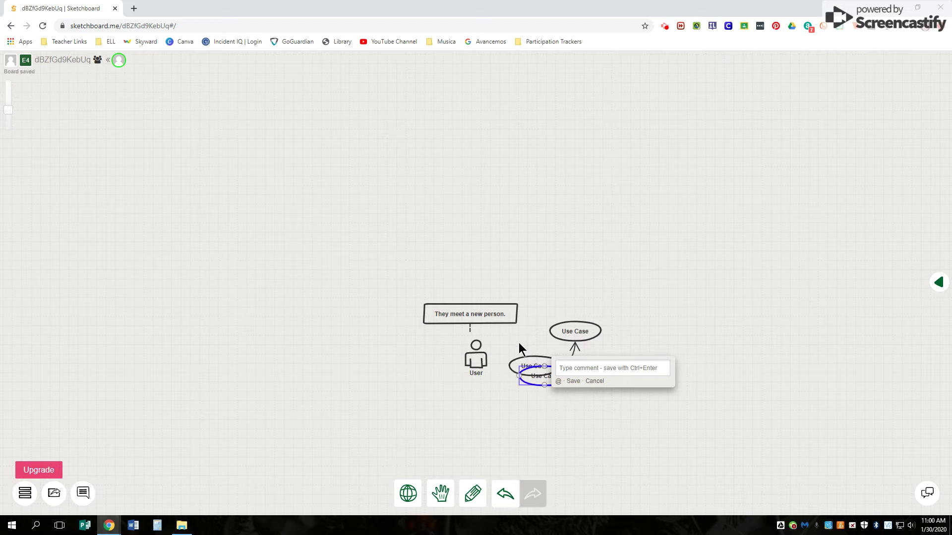
{"action": "left_click", "coordinate": [595, 381]}
Delete the duplicated Use Case, the other Use Case ellipses and the User actor
{"action": "left_click_drag", "start_coordinate": [656, 430], "coordinate": [537, 334]}
{"action": "left_click", "coordinate": [433, 275]}
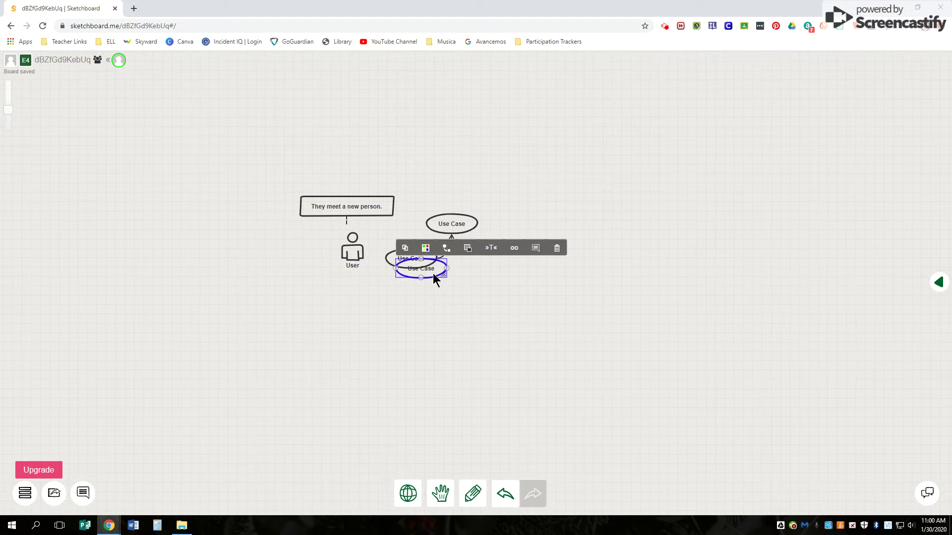
{"action": "key", "text": "Delete"}
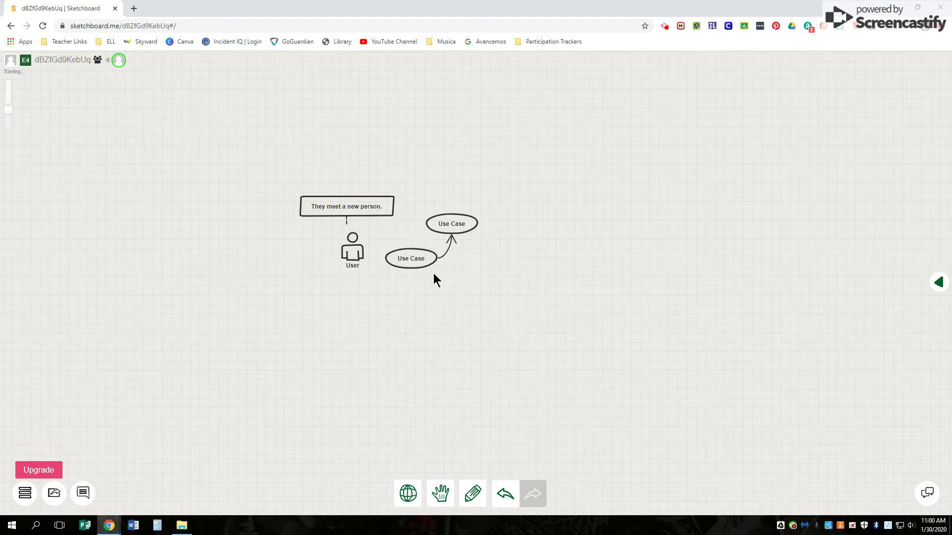
{"action": "left_click", "coordinate": [429, 263]}
{"action": "key", "text": "Delete"}
{"action": "left_click", "coordinate": [452, 231]}
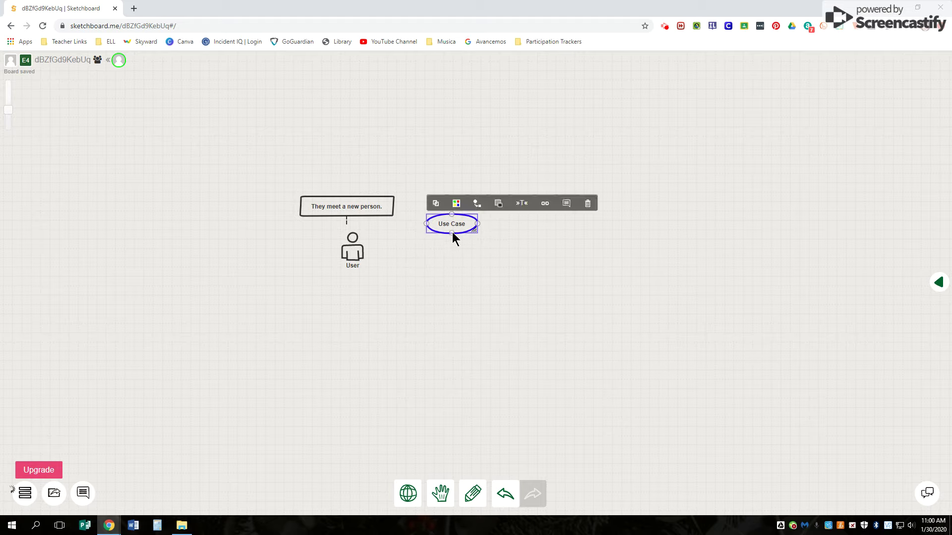
{"action": "key", "text": "Delete"}
{"action": "left_click", "coordinate": [513, 351]}
{"action": "left_click", "coordinate": [358, 257]}
{"action": "key", "text": "Delete"}
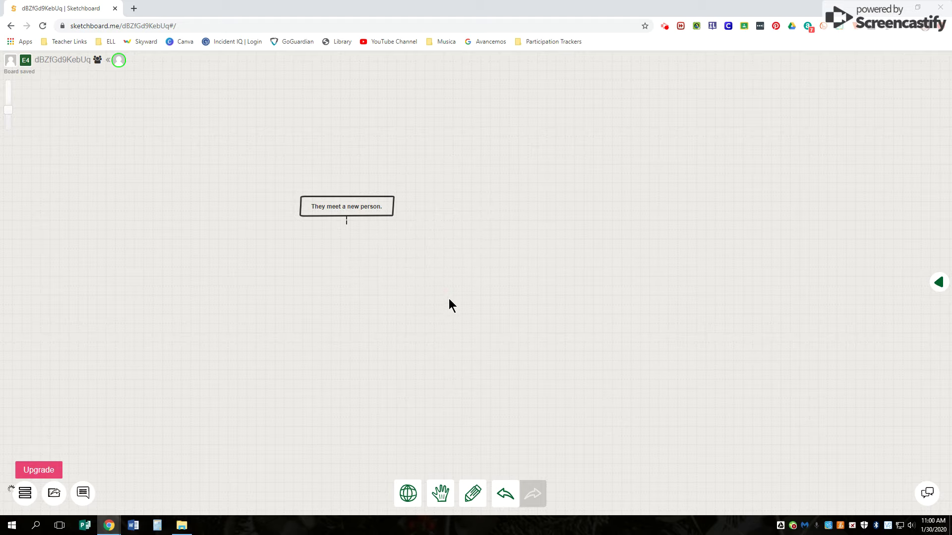
{"action": "left_click", "coordinate": [938, 282]}
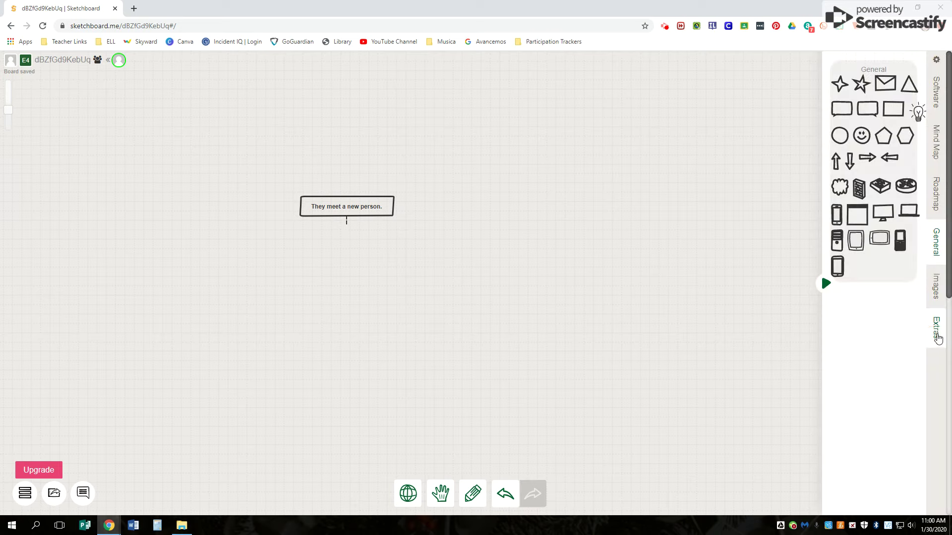
{"action": "left_click", "coordinate": [936, 327]}
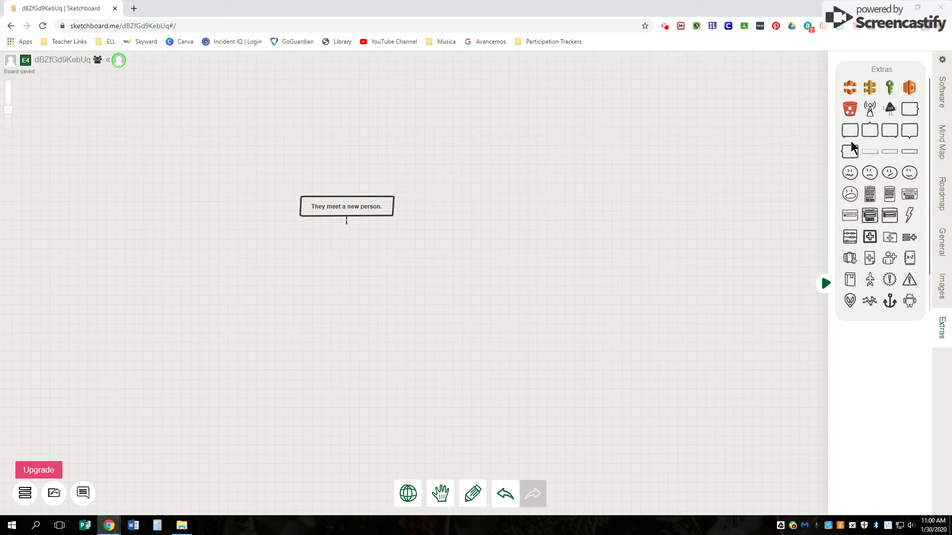
{"action": "left_click", "coordinate": [824, 283]}
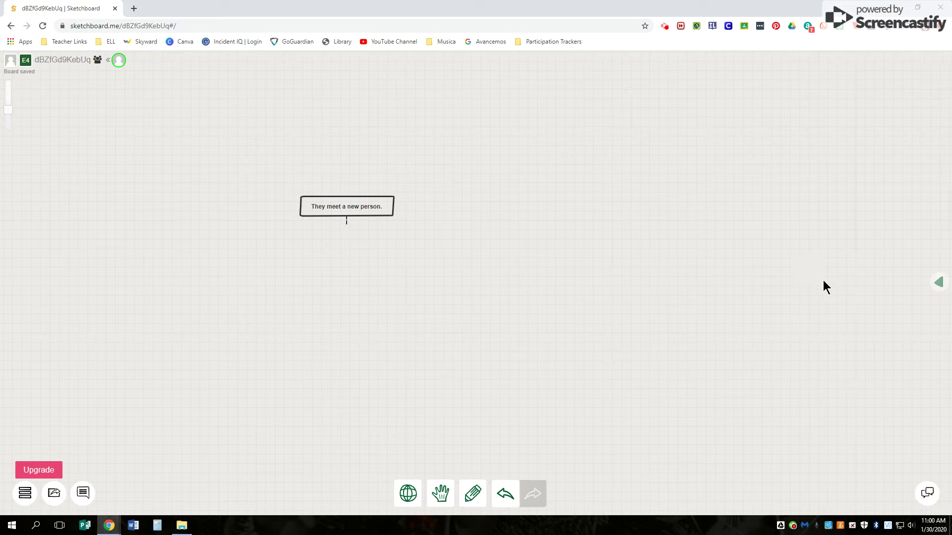
{"action": "left_click_drag", "start_coordinate": [491, 267], "coordinate": [522, 334]}
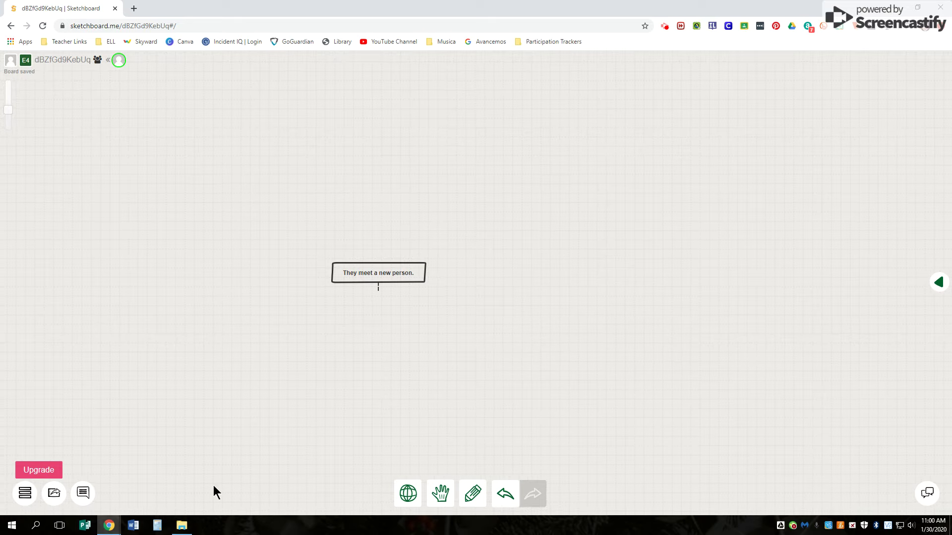
Look through the Share options, then return to the board's main menu
{"action": "left_click", "coordinate": [24, 493]}
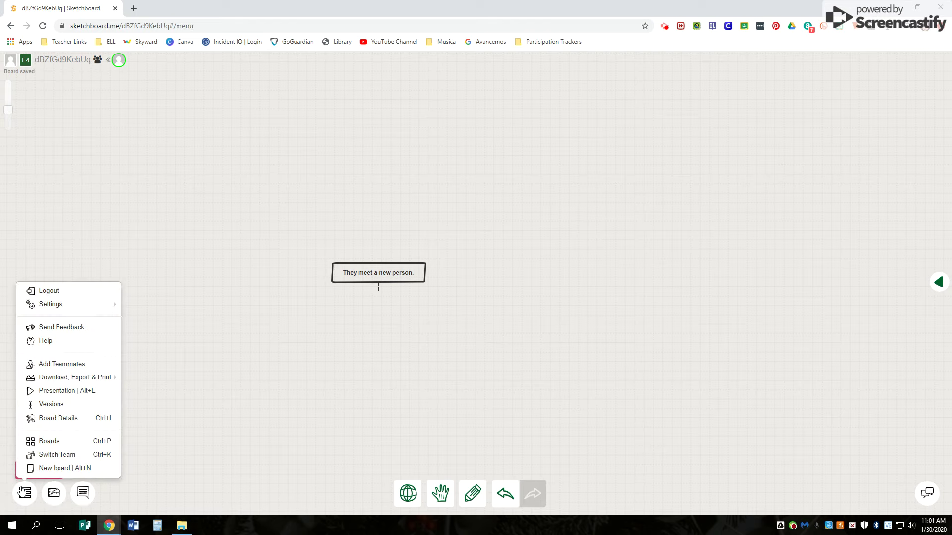
{"action": "left_click", "coordinate": [49, 496]}
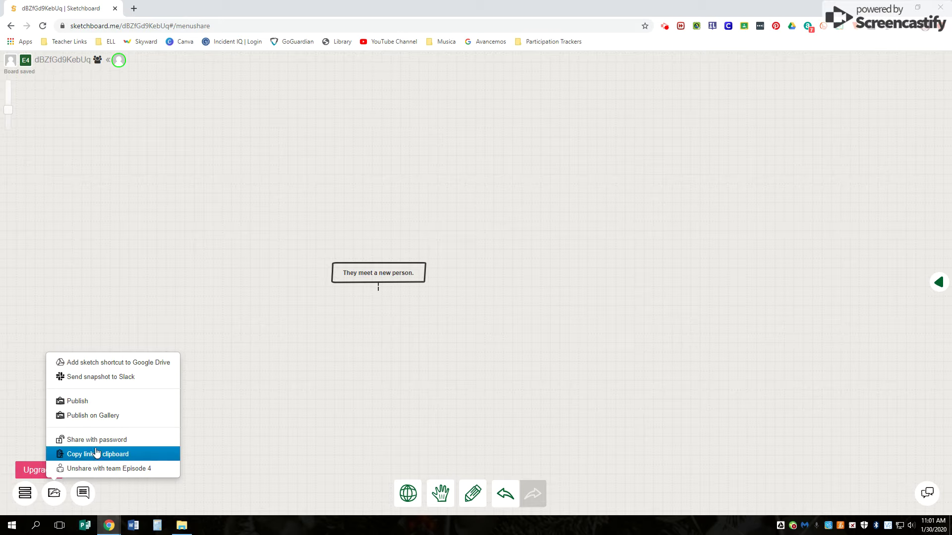
{"action": "left_click", "coordinate": [25, 493]}
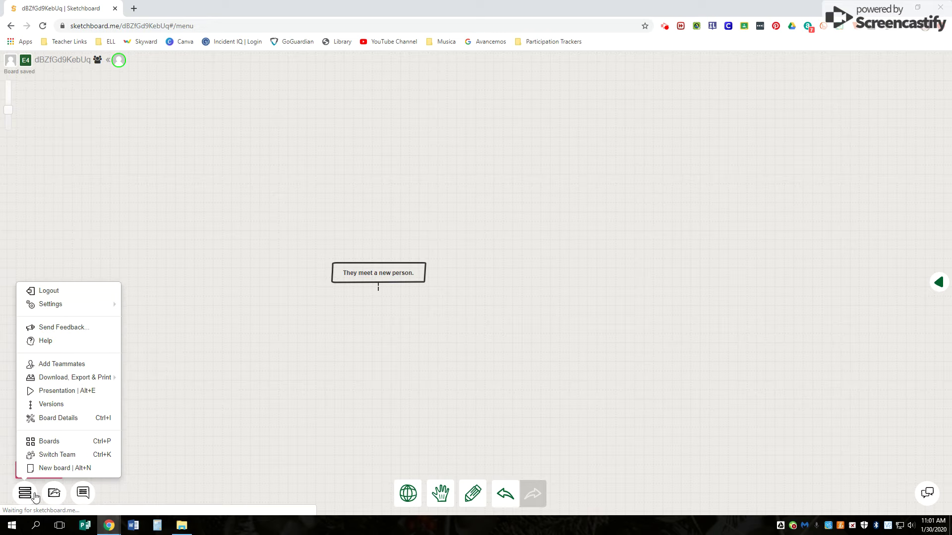